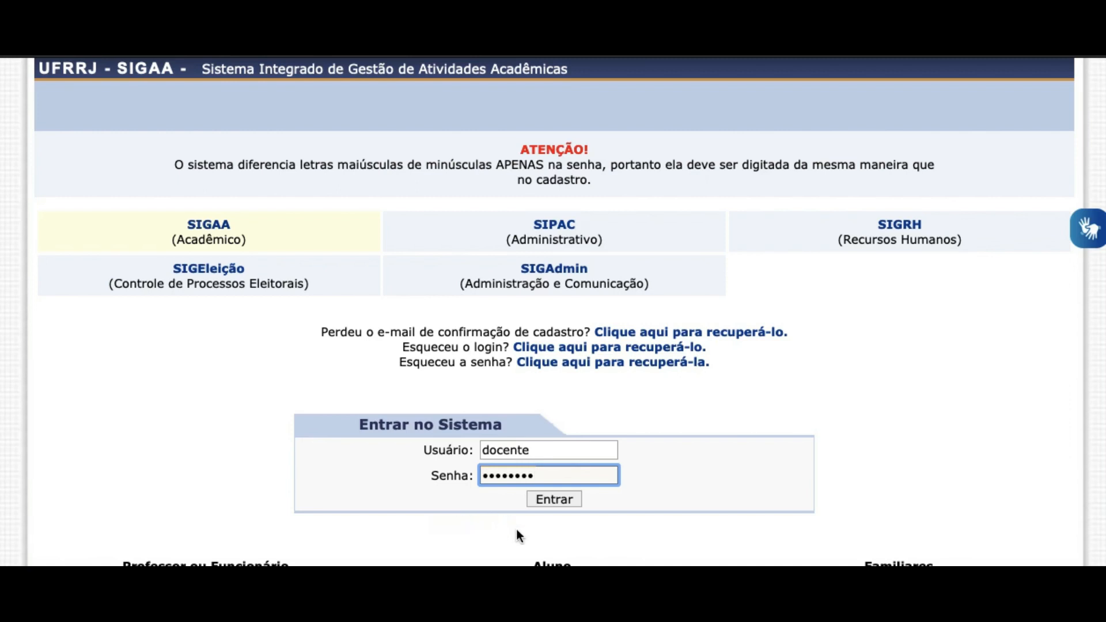
# - Log in with the Docente Externo affiliation and open the undergraduate class IA320 - DISCIPLINA TESTE CURSO CODEP - T04
pyautogui.click(556, 500)
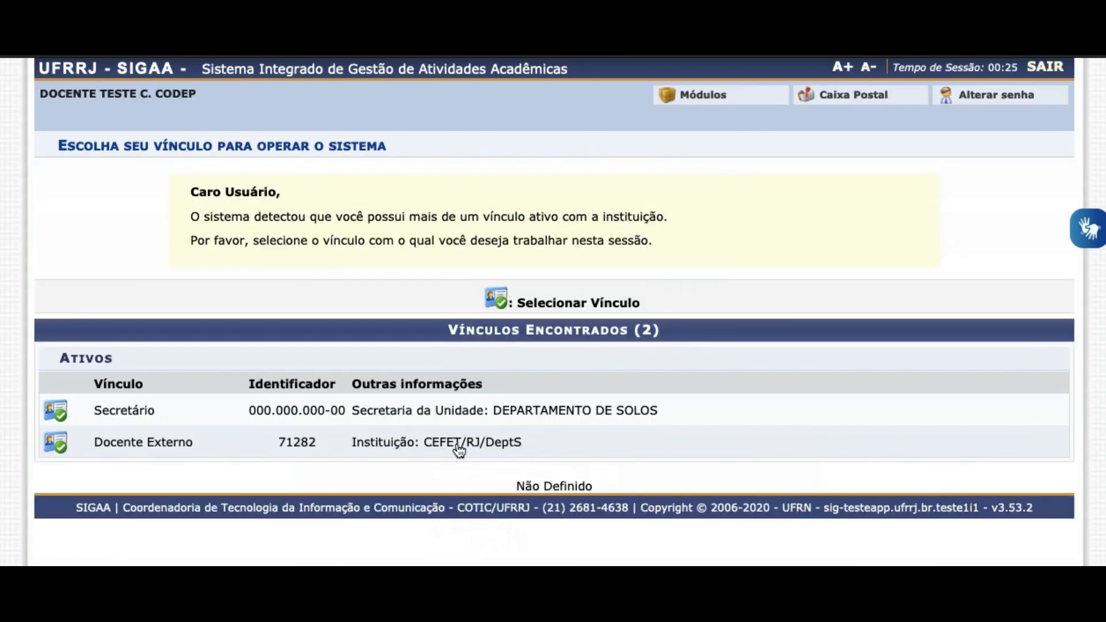
pyautogui.click(458, 445)
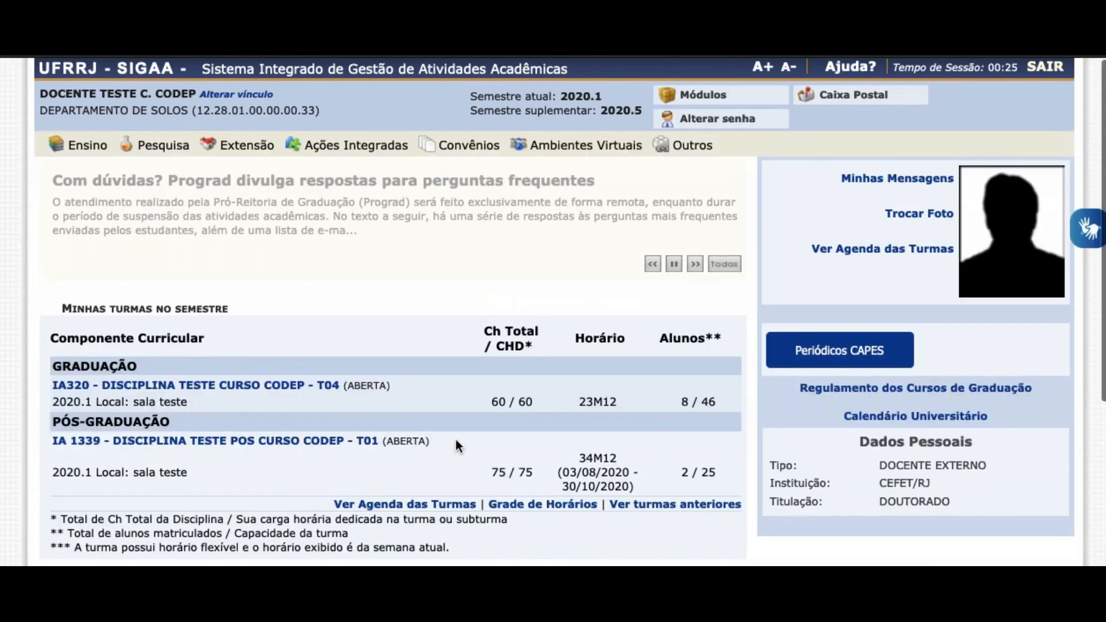
pyautogui.click(324, 387)
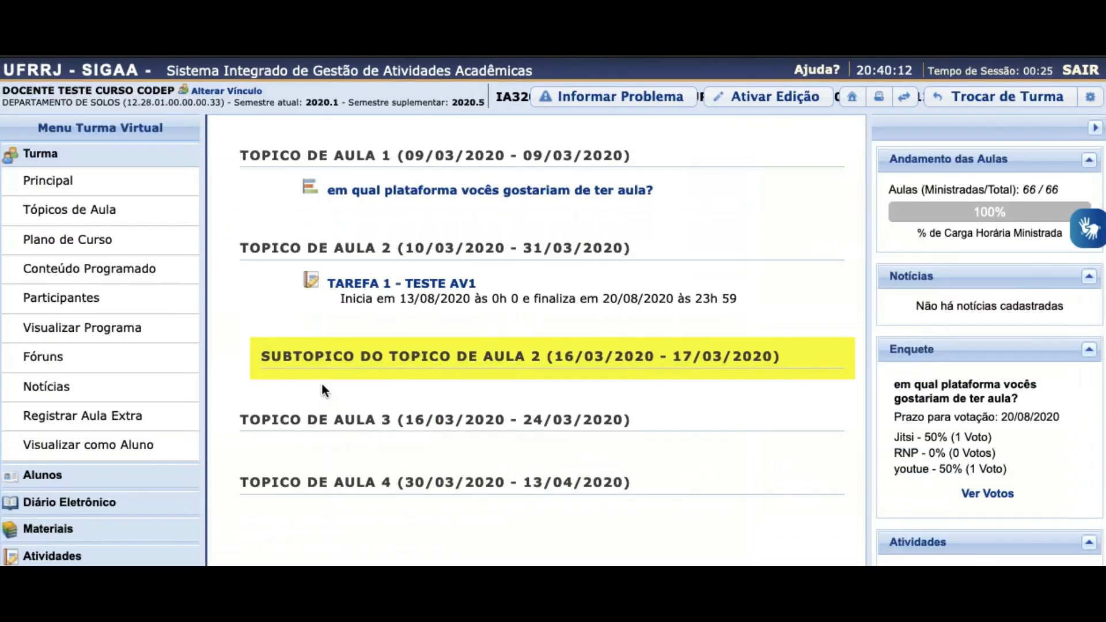
# - Open the class's grade entry sheet (Lançar Notas) at the table of enrolled students
pyautogui.scroll(-3, 75, 426)
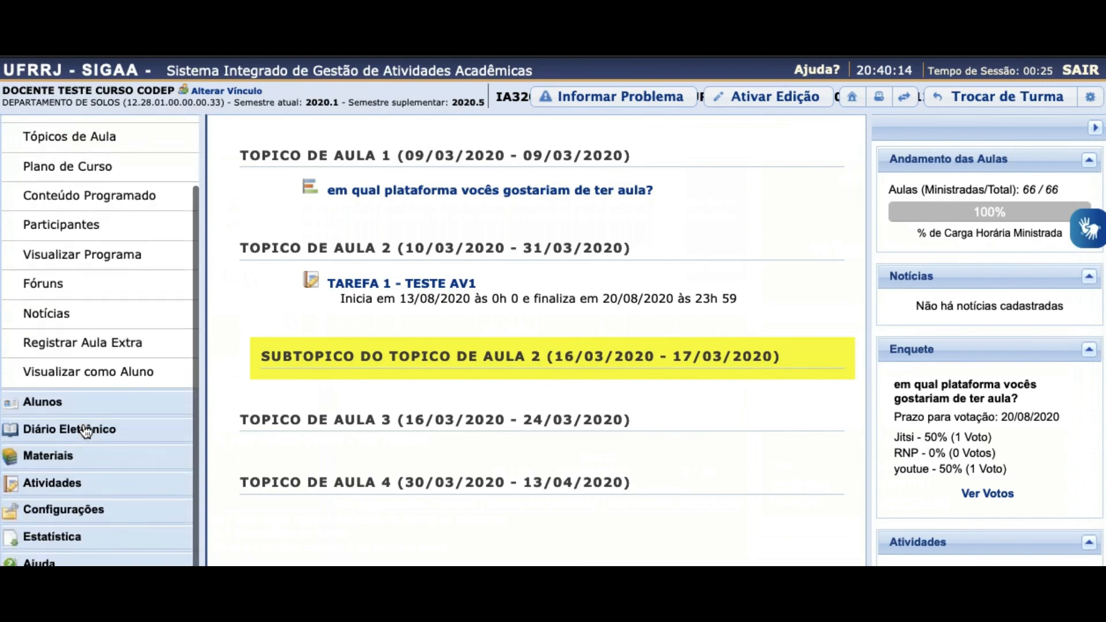
pyautogui.click(74, 402)
pyautogui.click(142, 330)
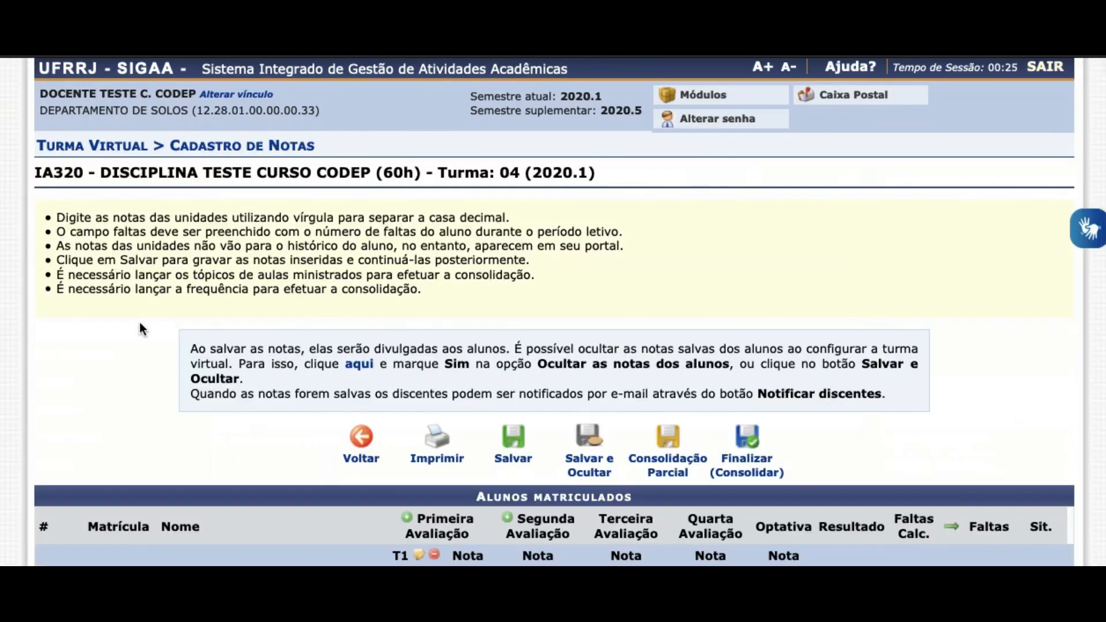
pyautogui.scroll(-2, 139, 323)
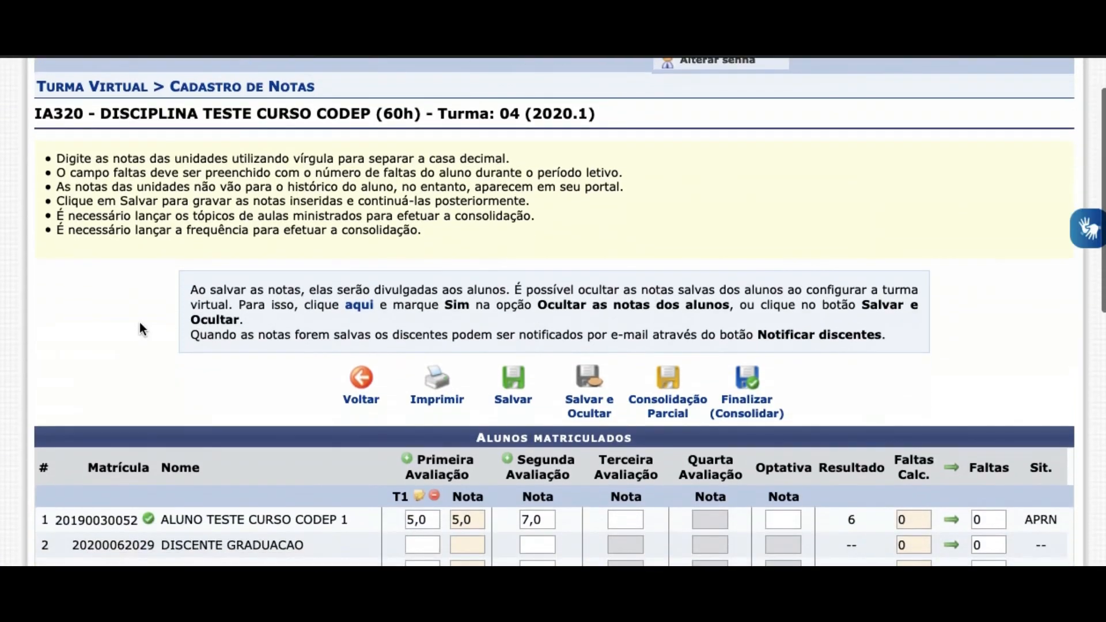
pyautogui.scroll(-3, 140, 322)
pyautogui.scroll(-8, 139, 323)
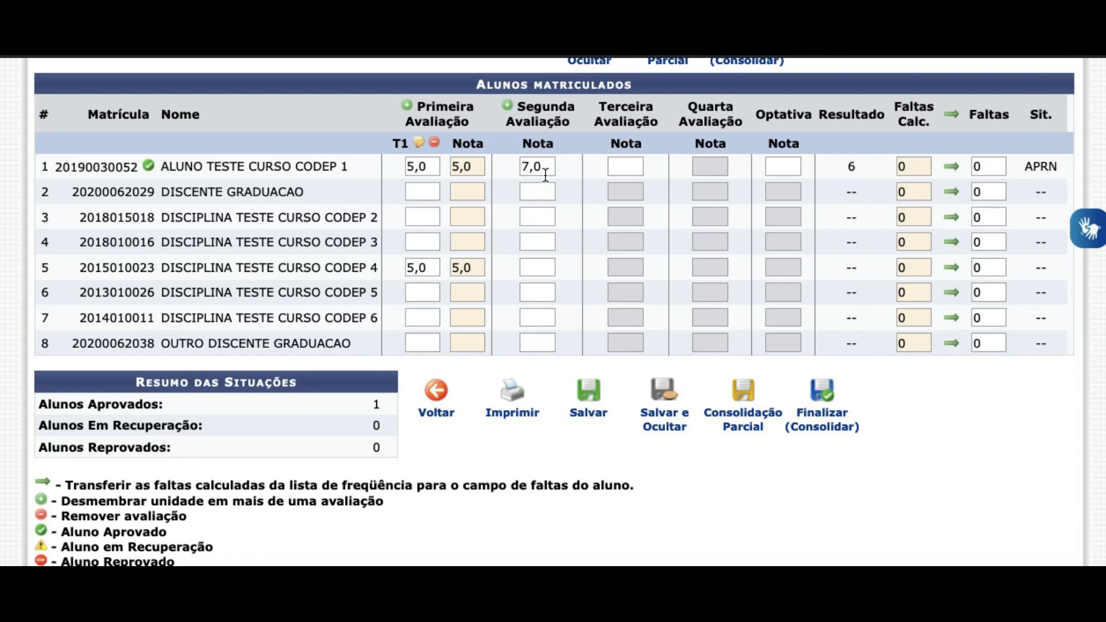
pyautogui.click(625, 166)
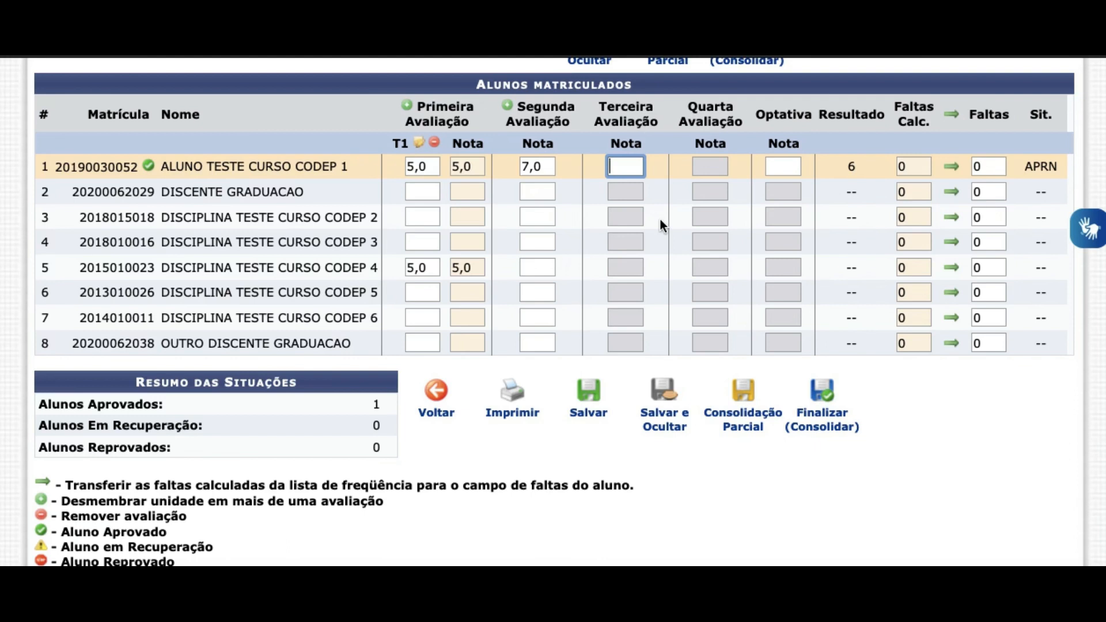
pyautogui.write('9')
pyautogui.press('BackSpace')
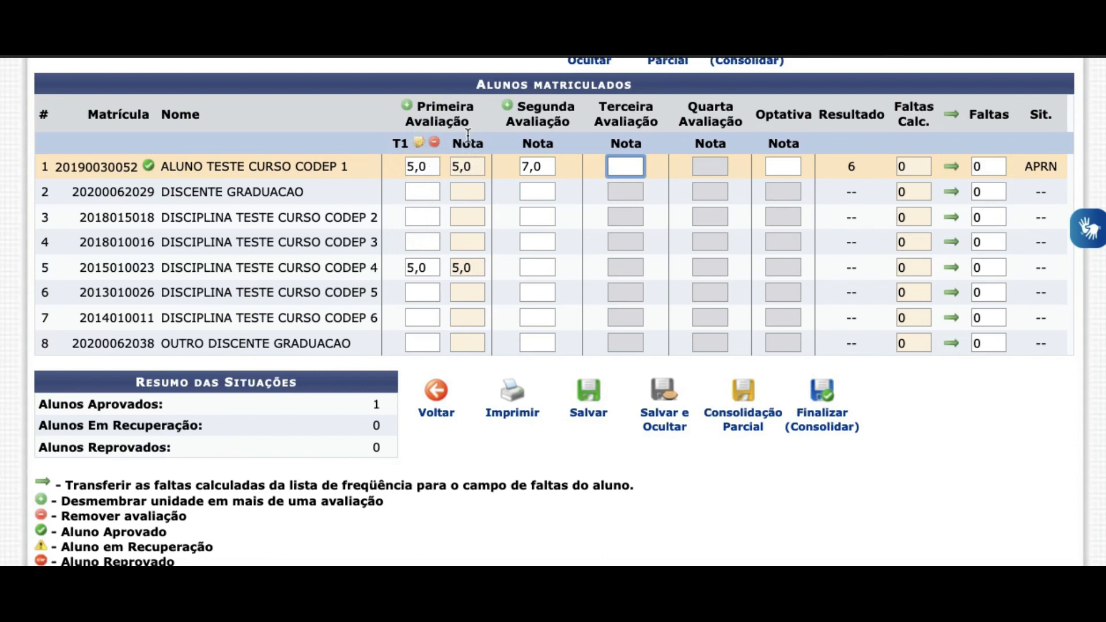
# - Register an assessment under Primeira Avaliação with weight 1, description PROVA 1 and abbreviation P1
pyautogui.click(409, 107)
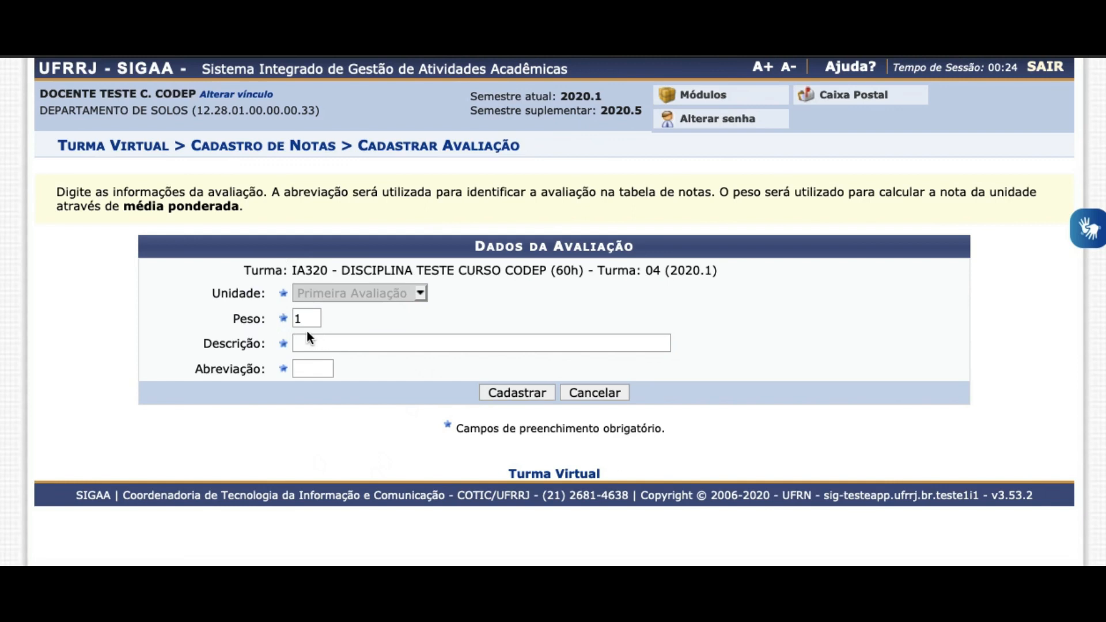
pyautogui.click(317, 346)
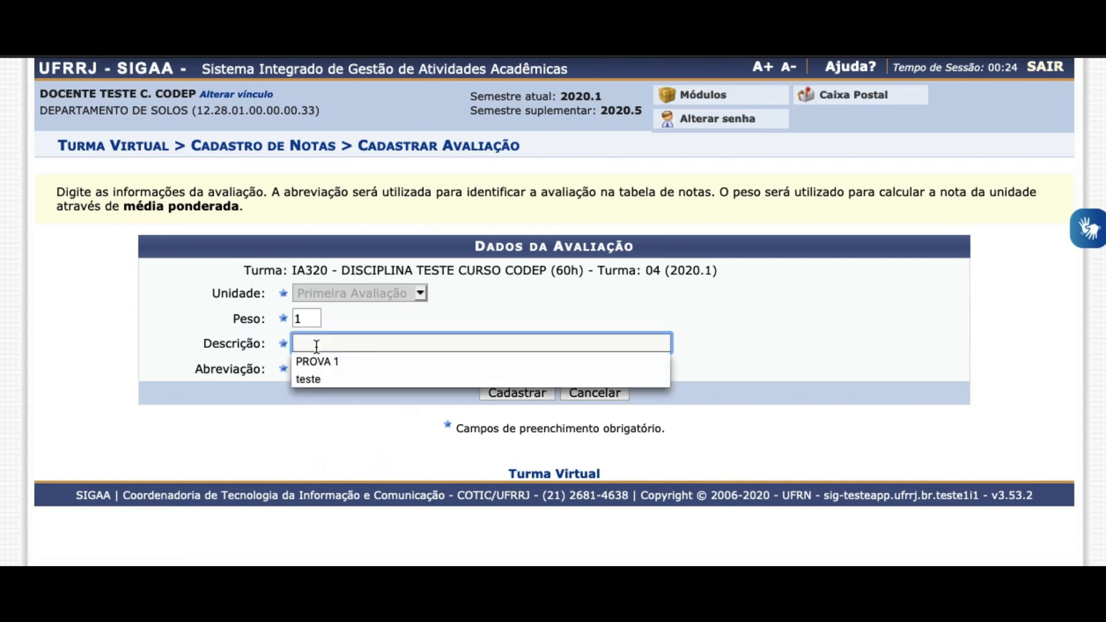
pyautogui.click(320, 362)
pyautogui.click(321, 369)
pyautogui.click(314, 404)
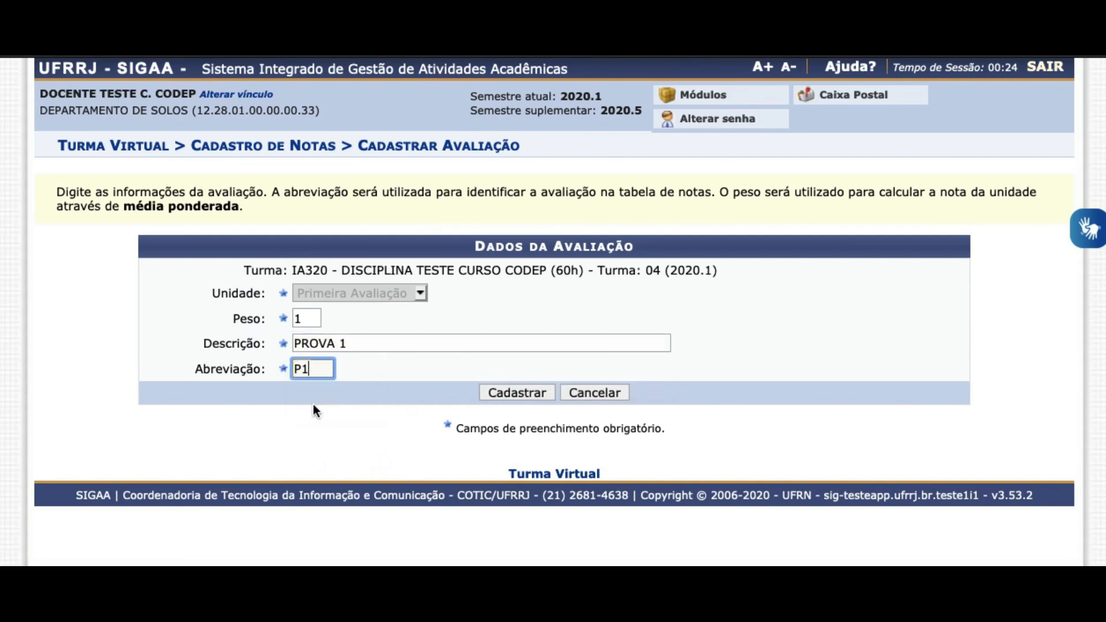
pyautogui.click(496, 395)
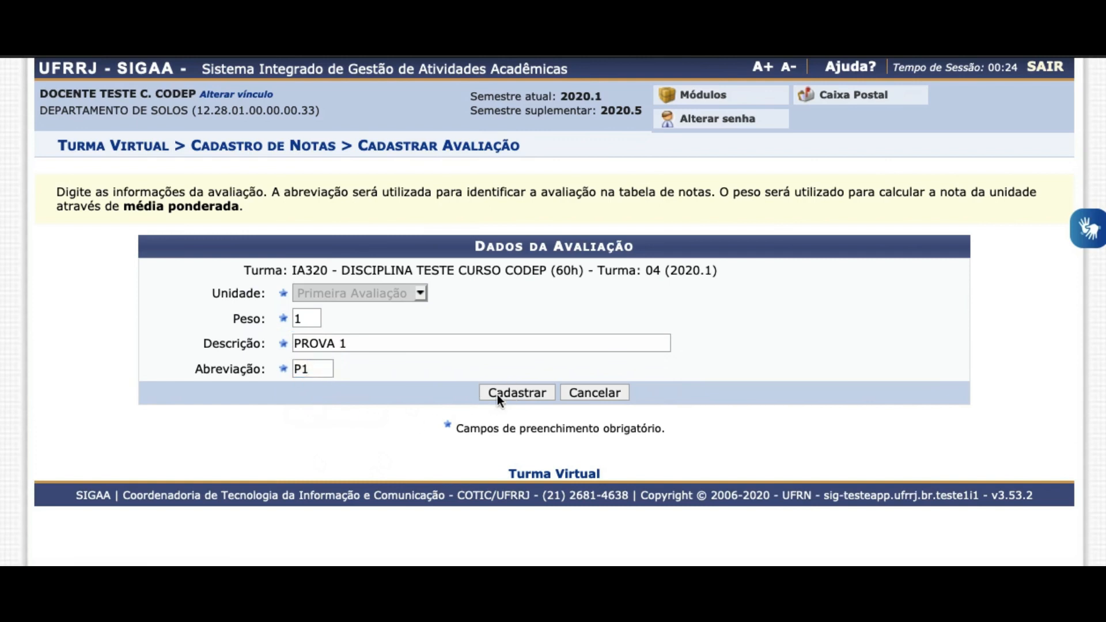
# - Enter a P1 grade of 7 for the first student in the enrolled students table
pyautogui.scroll(-3, 497, 395)
pyautogui.scroll(-8, 496, 395)
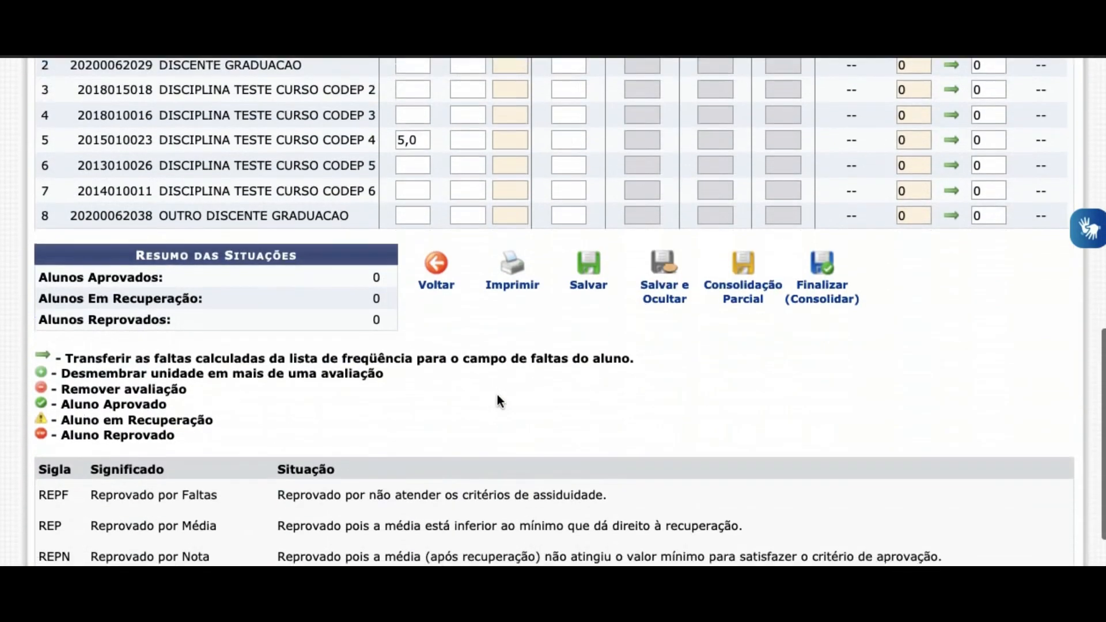
pyautogui.scroll(3, 496, 396)
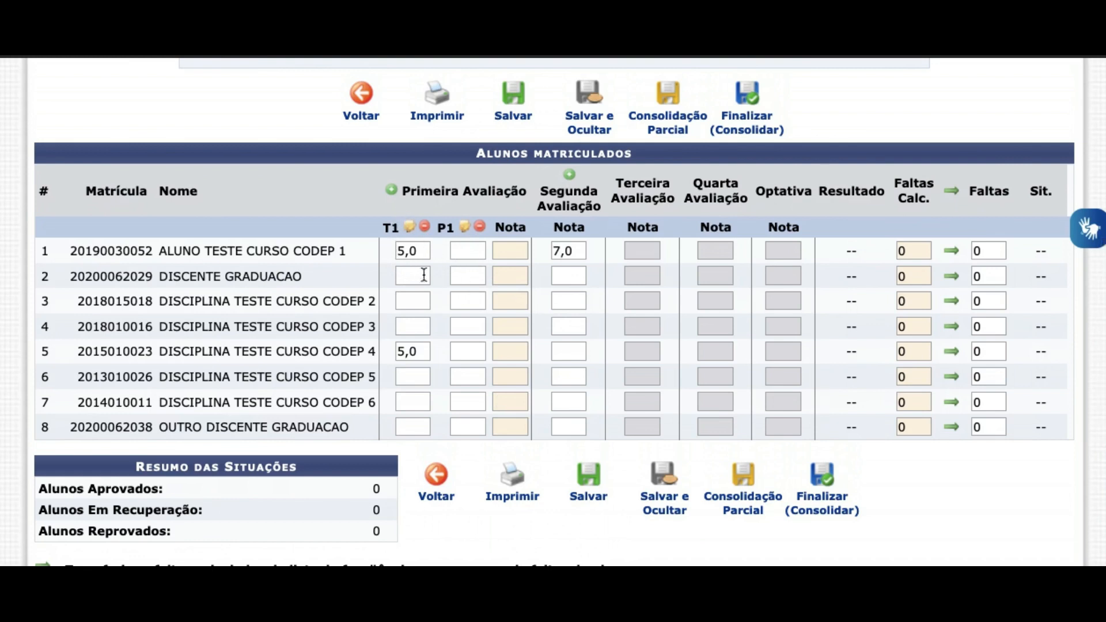
pyautogui.click(466, 253)
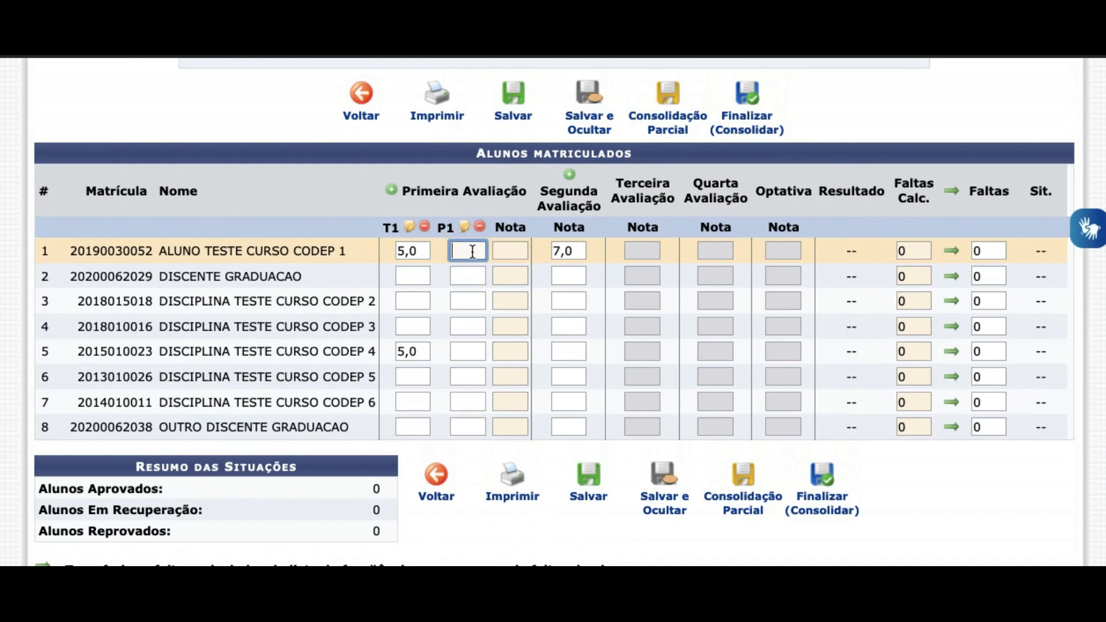
pyautogui.write('7')
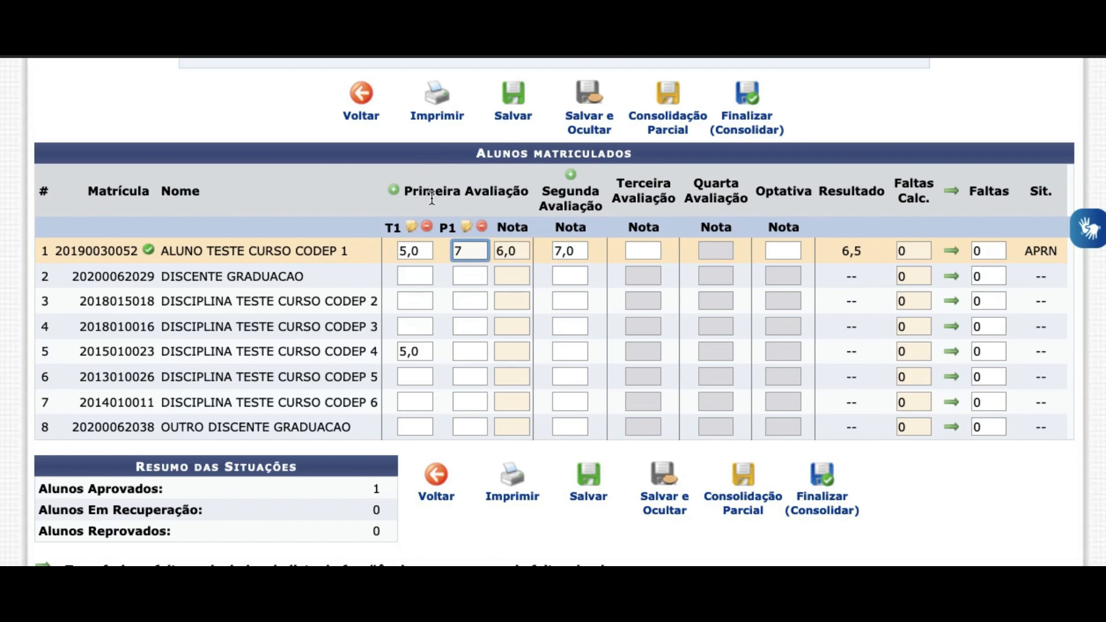
# - Leave the grade sheet without saving and open the virtual class settings (Configurar Turma) with the information sidebar collapsed
pyautogui.scroll(3, 432, 199)
pyautogui.scroll(2, 431, 199)
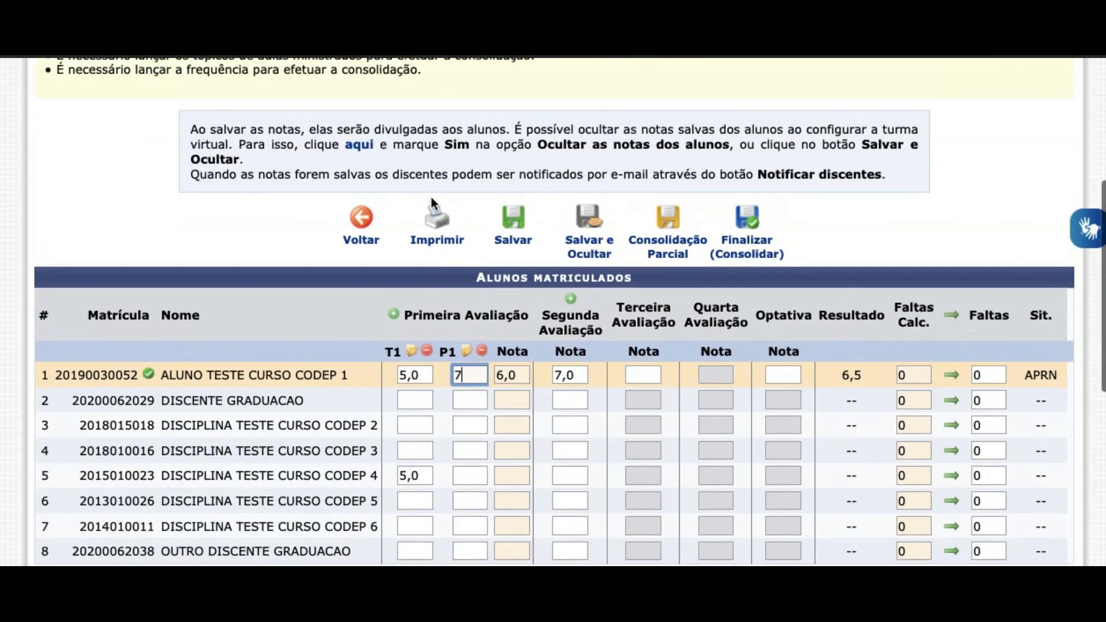
pyautogui.click(361, 221)
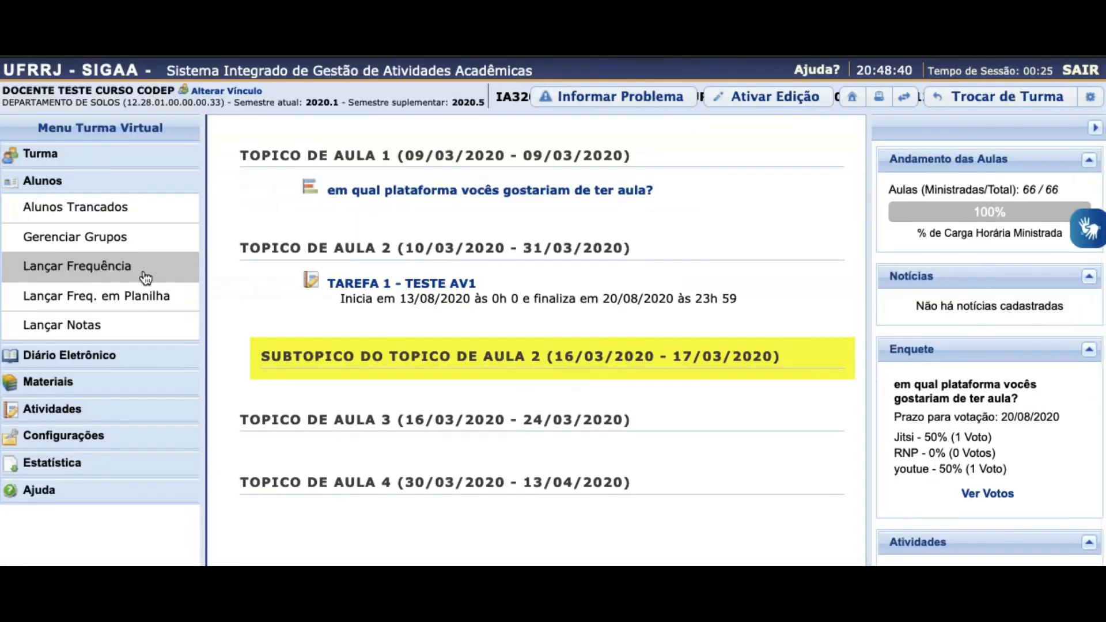
pyautogui.click(53, 437)
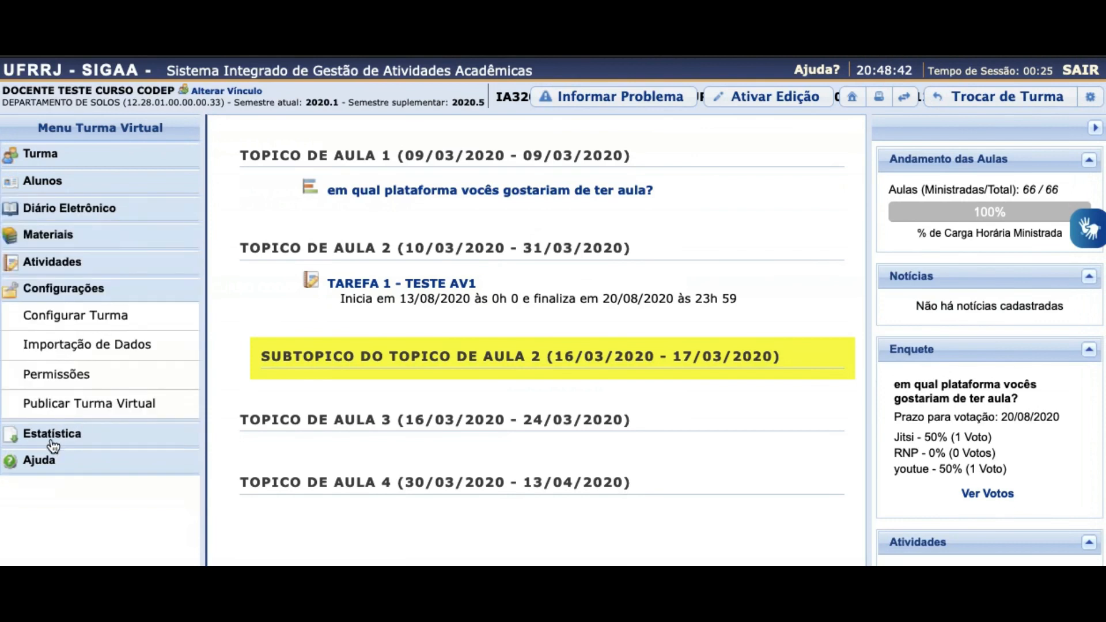
pyautogui.click(111, 327)
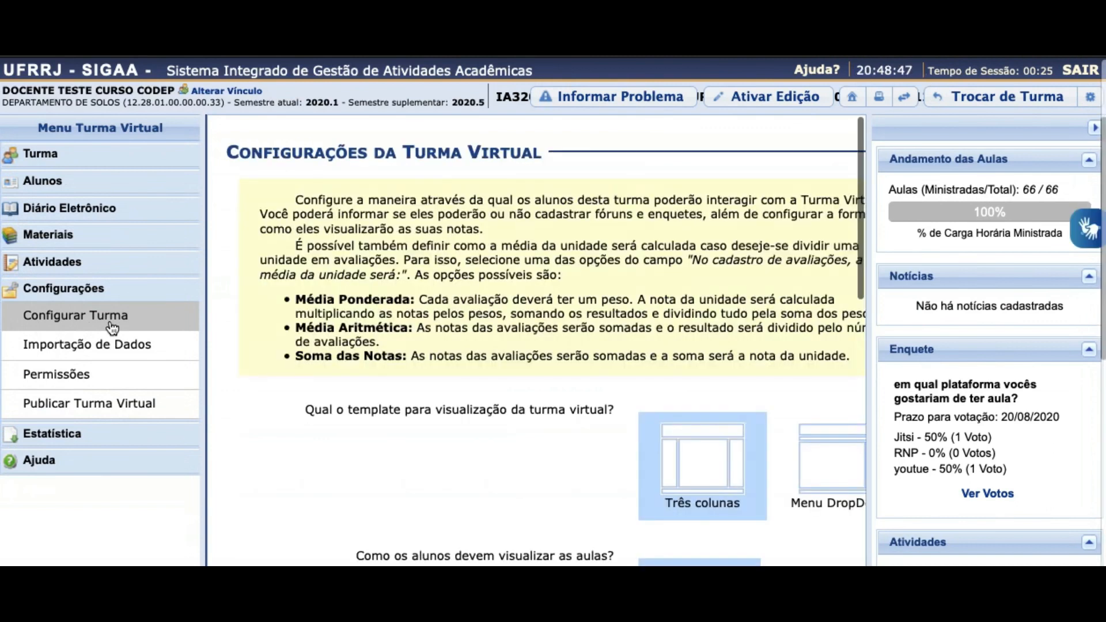
pyautogui.click(1095, 127)
# - Keep Média ponderada das avaliações for the Primeira Avaliação average and set the Segunda Avaliação average to Soma das notas das avaliações
pyautogui.scroll(-4, 930, 347)
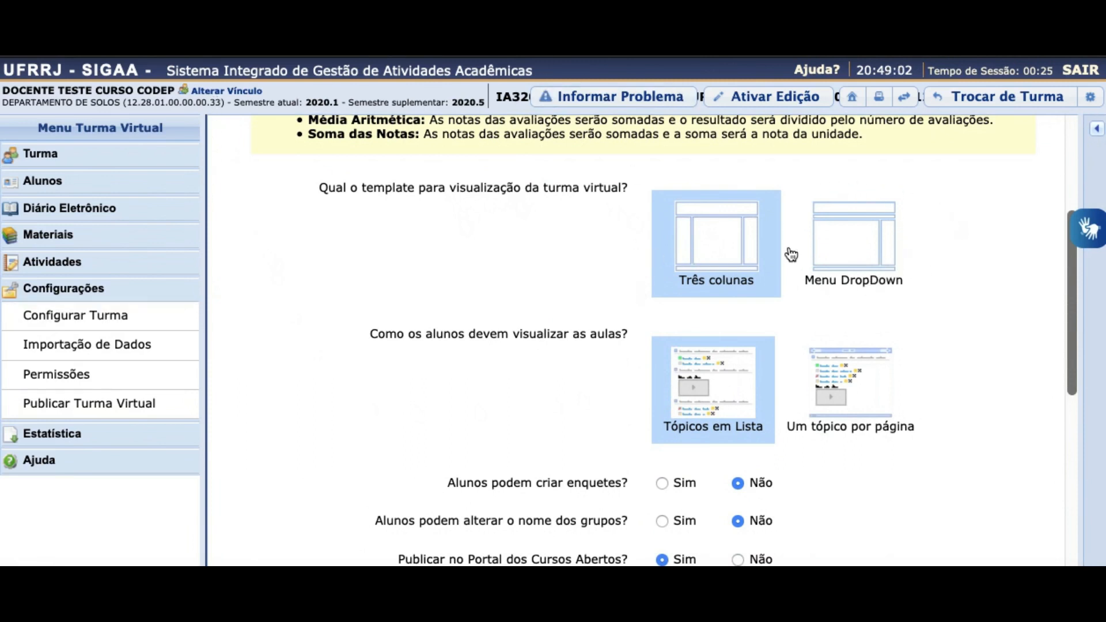
pyautogui.scroll(-2, 935, 288)
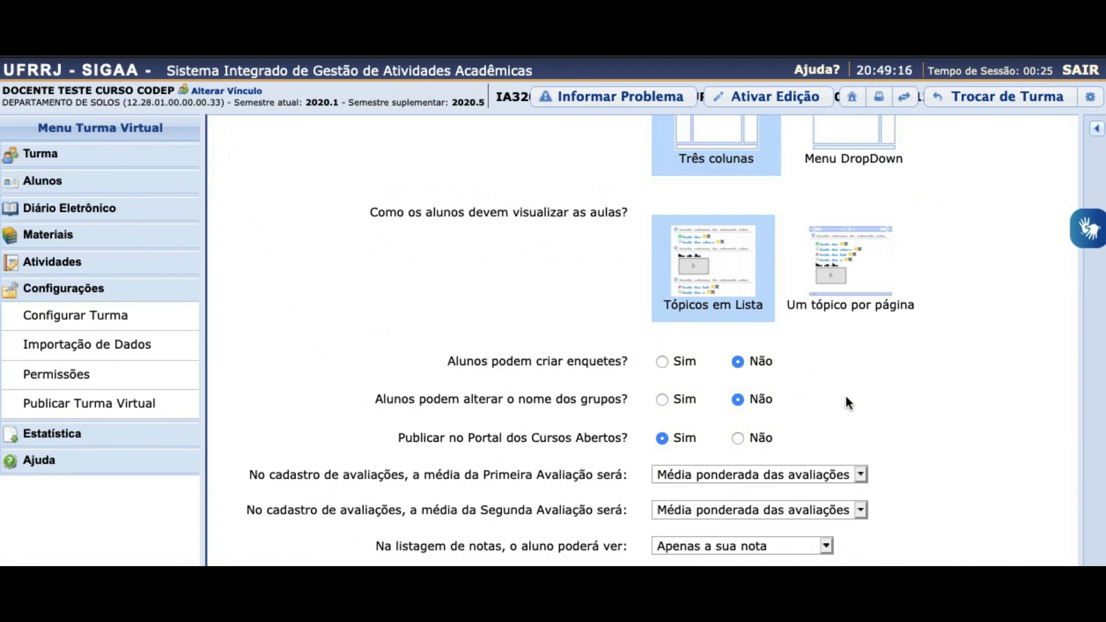
pyautogui.scroll(-2, 846, 397)
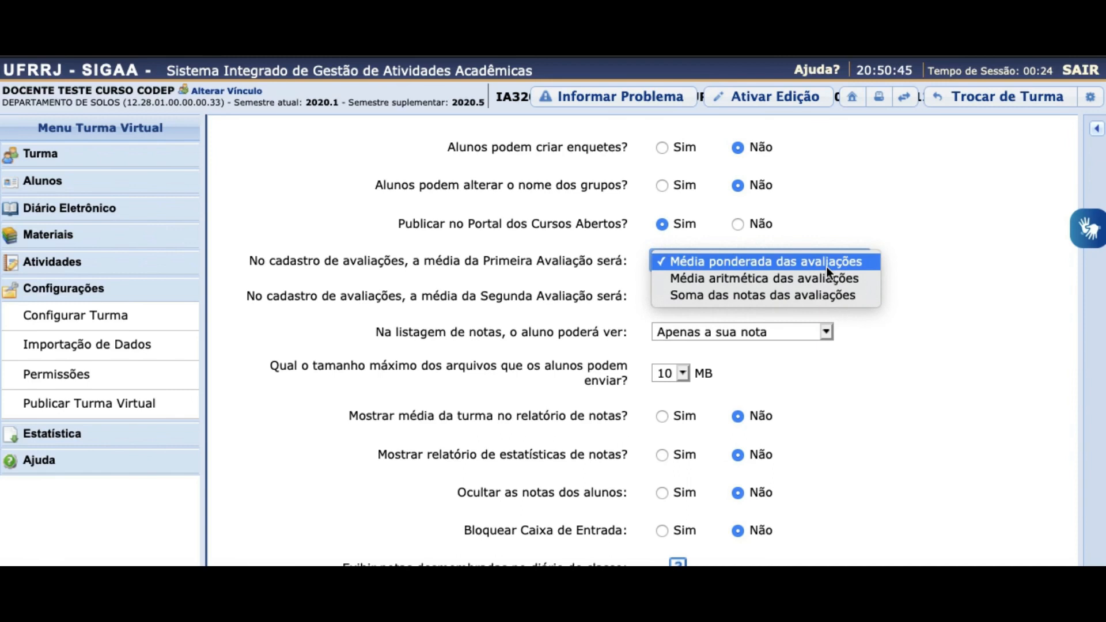
pyautogui.click(828, 268)
pyautogui.click(839, 296)
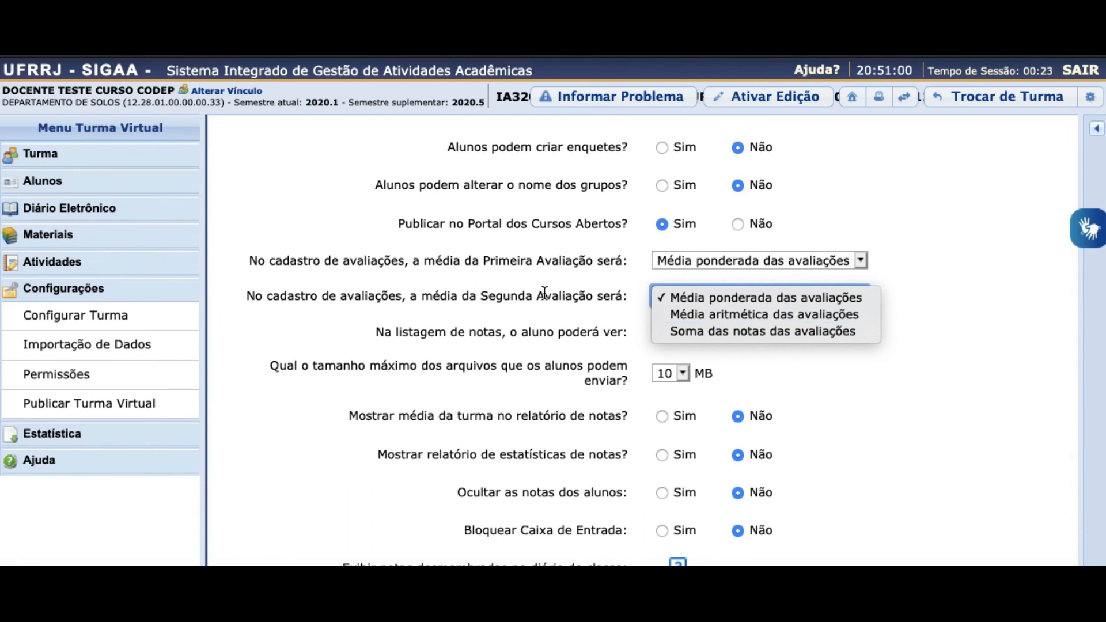
pyautogui.click(775, 331)
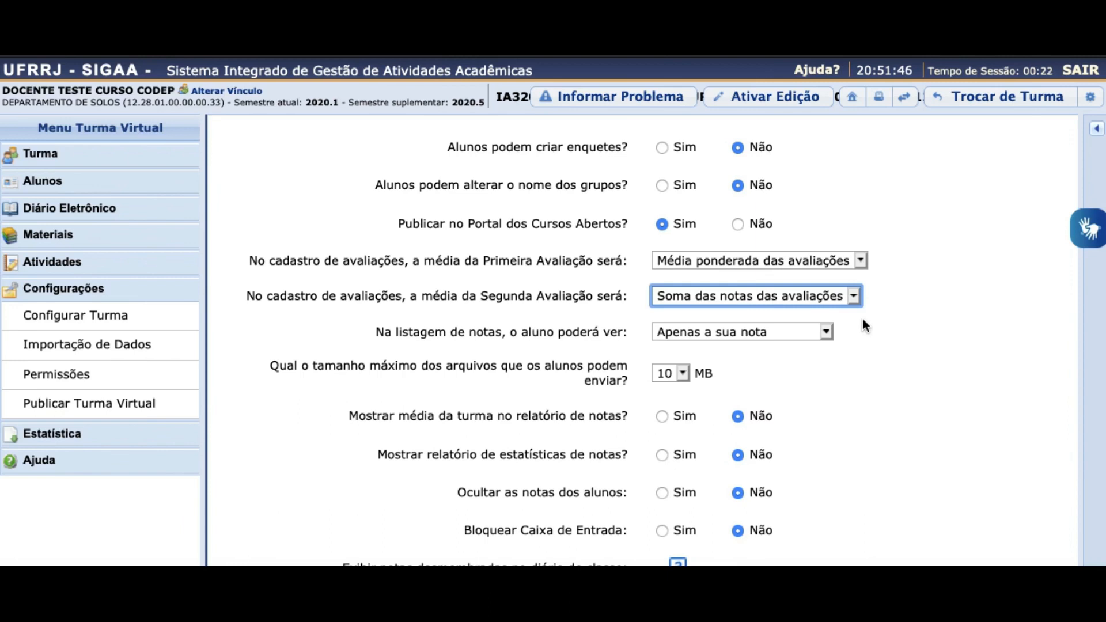
# - Keep student grade visibility at Apenas a sua nota and the maximum upload size at 10 MB, and save the class settings
pyautogui.scroll(-3, 942, 443)
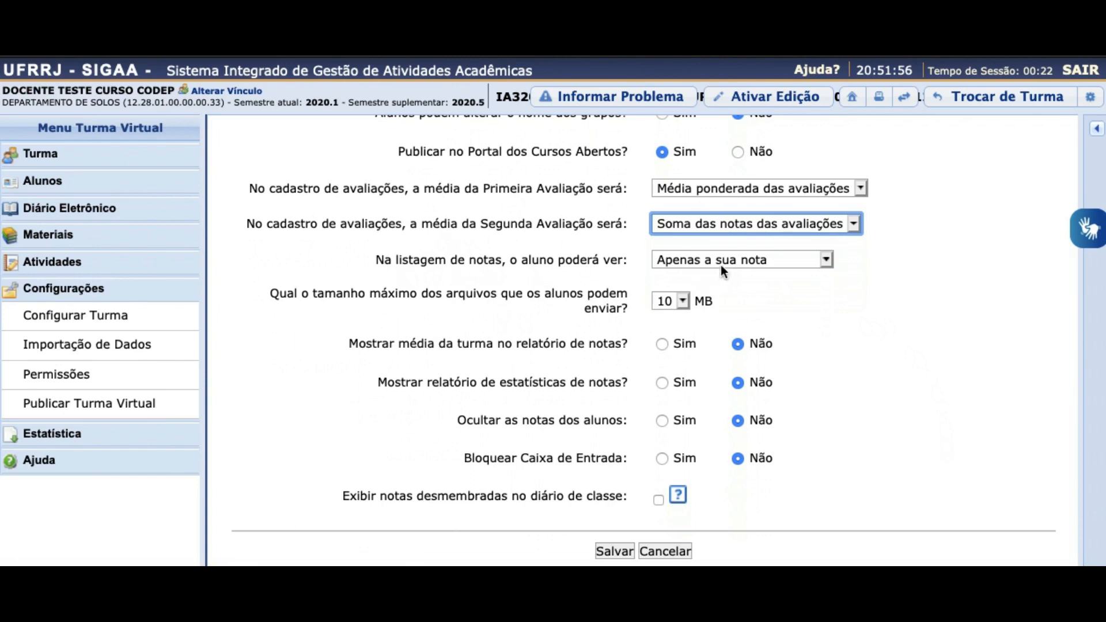
pyautogui.click(774, 263)
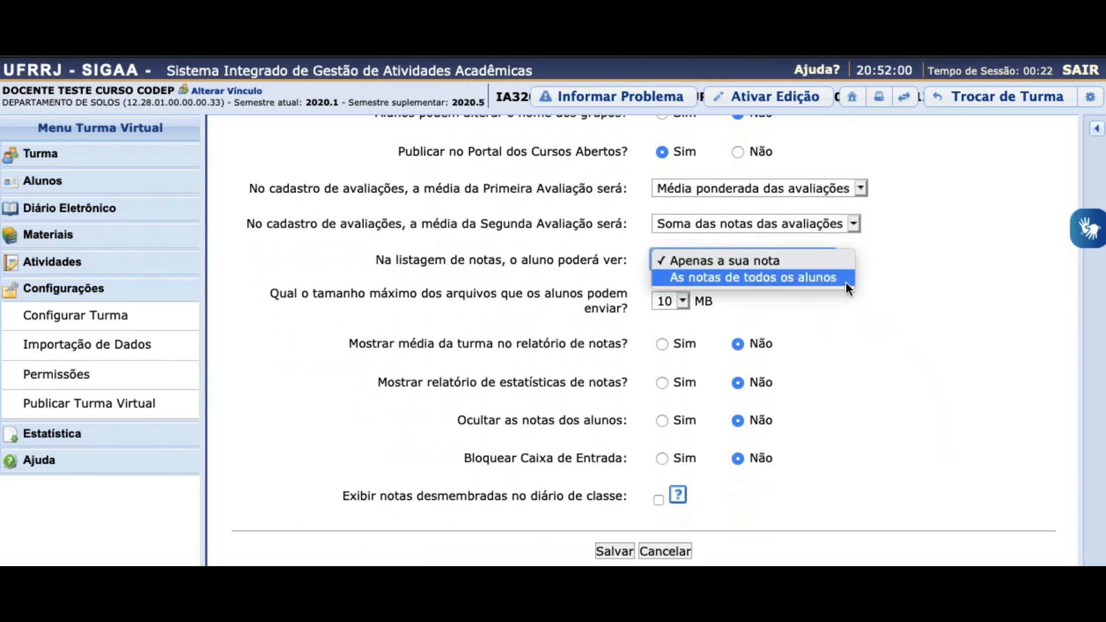
pyautogui.click(845, 315)
pyautogui.click(683, 301)
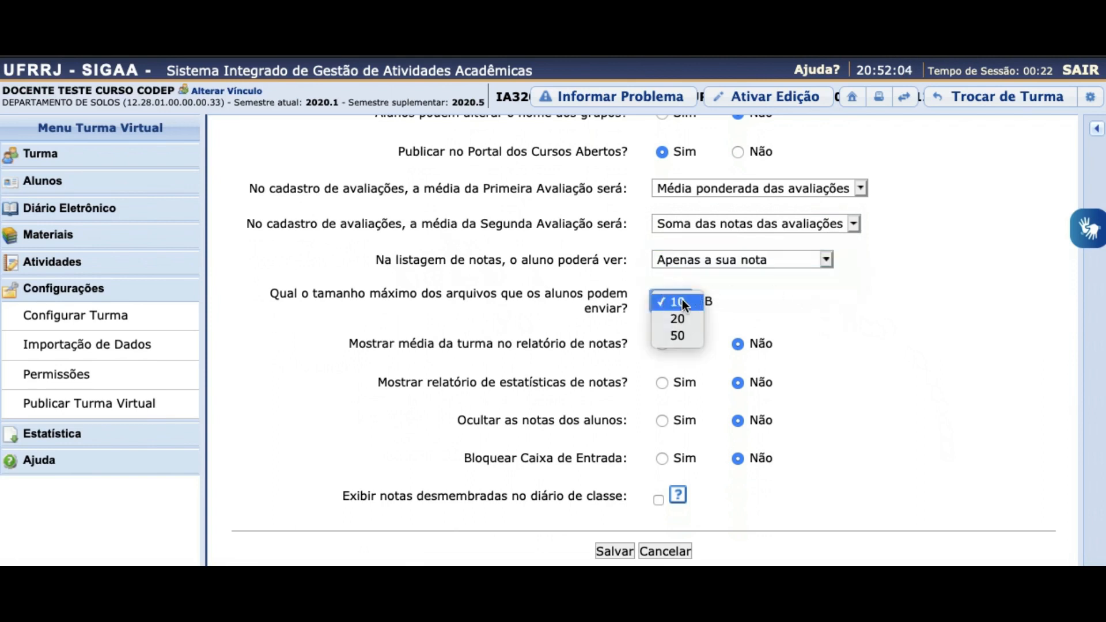
pyautogui.click(682, 299)
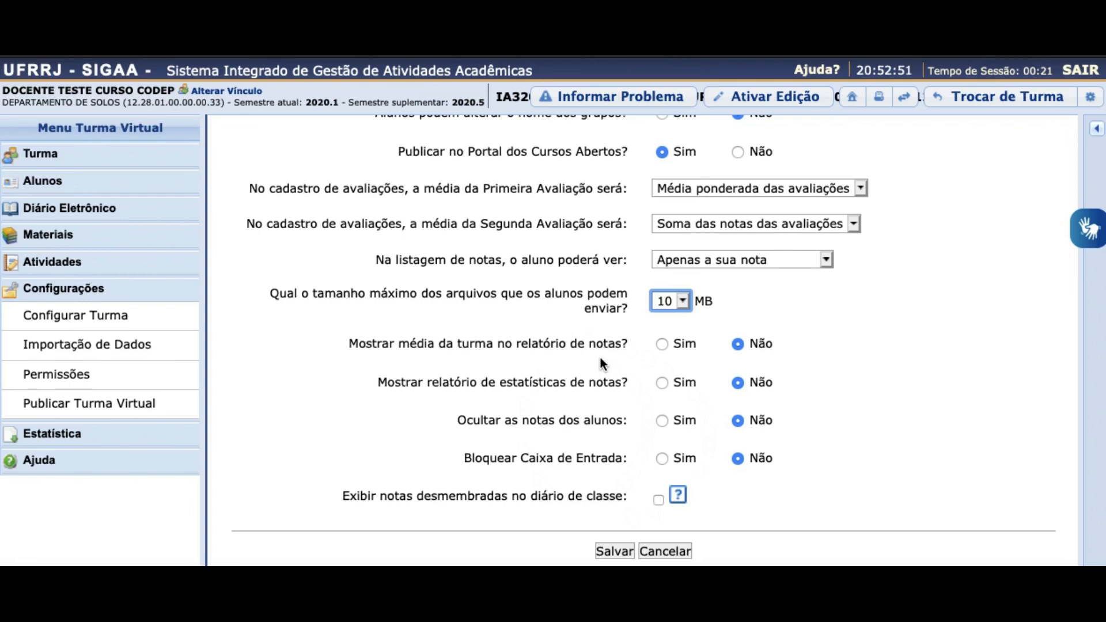
pyautogui.click(629, 550)
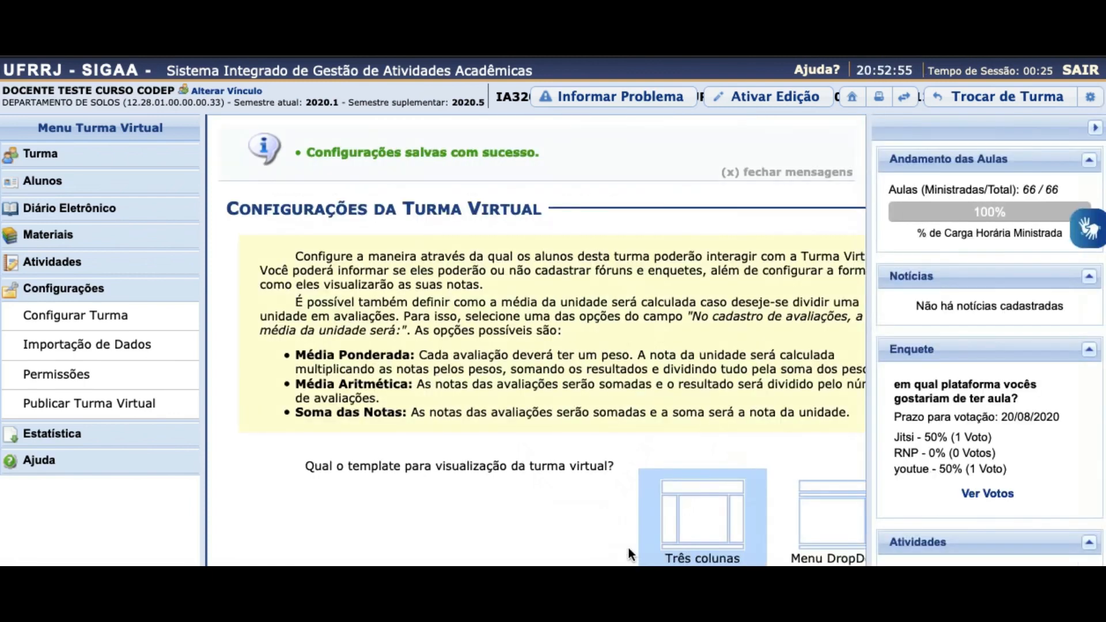
# - Return to the class's grade entry sheet and its table of enrolled students
pyautogui.click(86, 187)
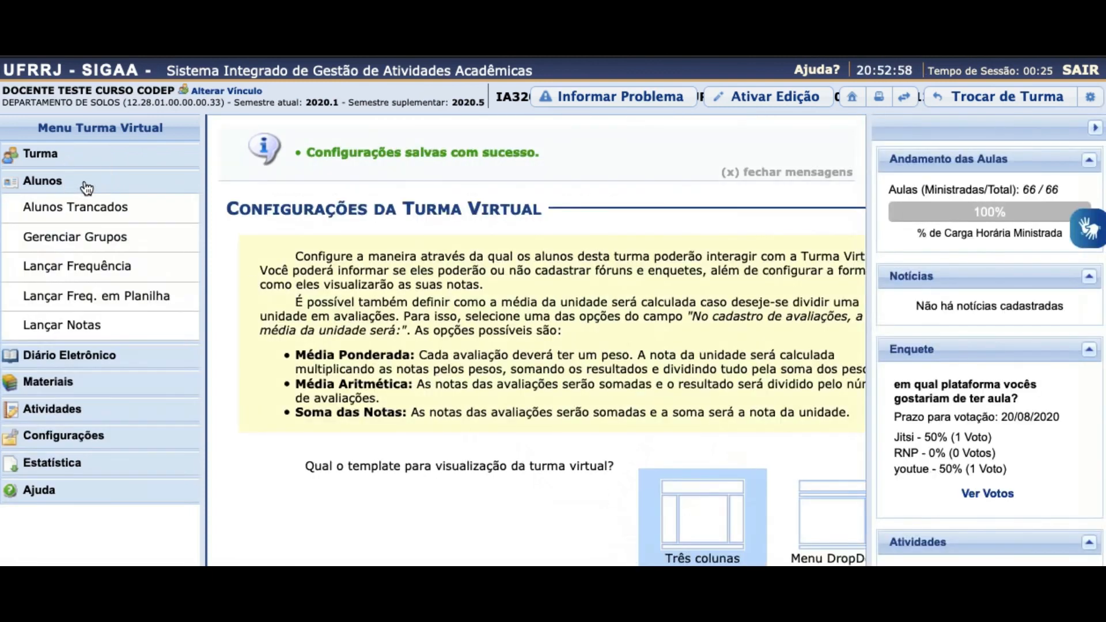
pyautogui.click(93, 329)
pyautogui.scroll(-5, 531, 358)
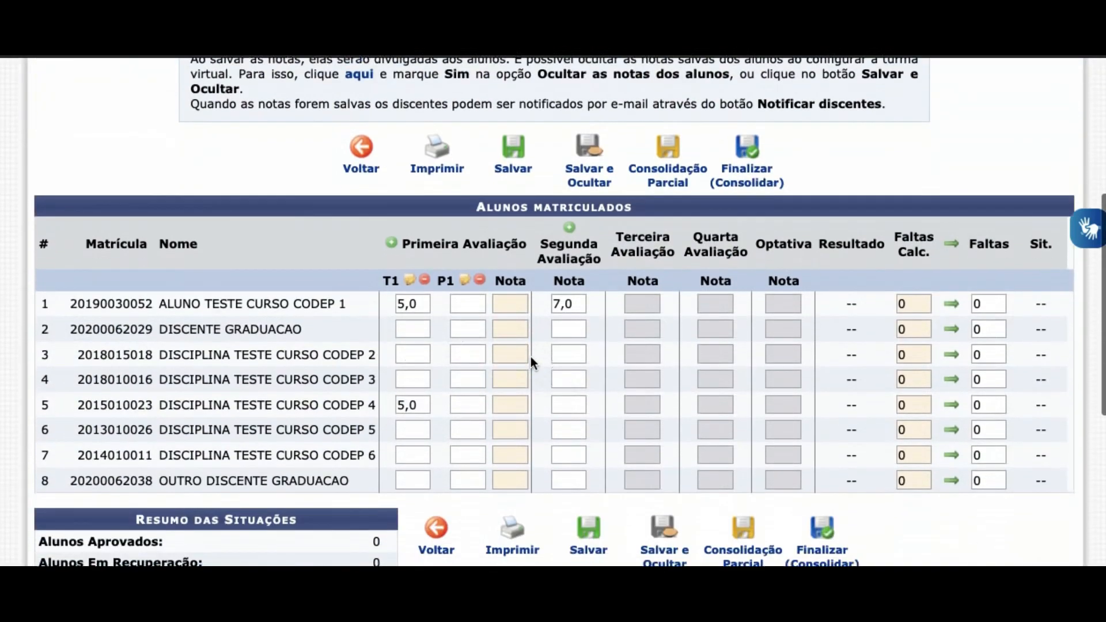
# - Register an assessment for Segunda Avaliação with maximum grade 6, description TAREFA 2 and abbreviation T2
pyautogui.scroll(-2, 531, 357)
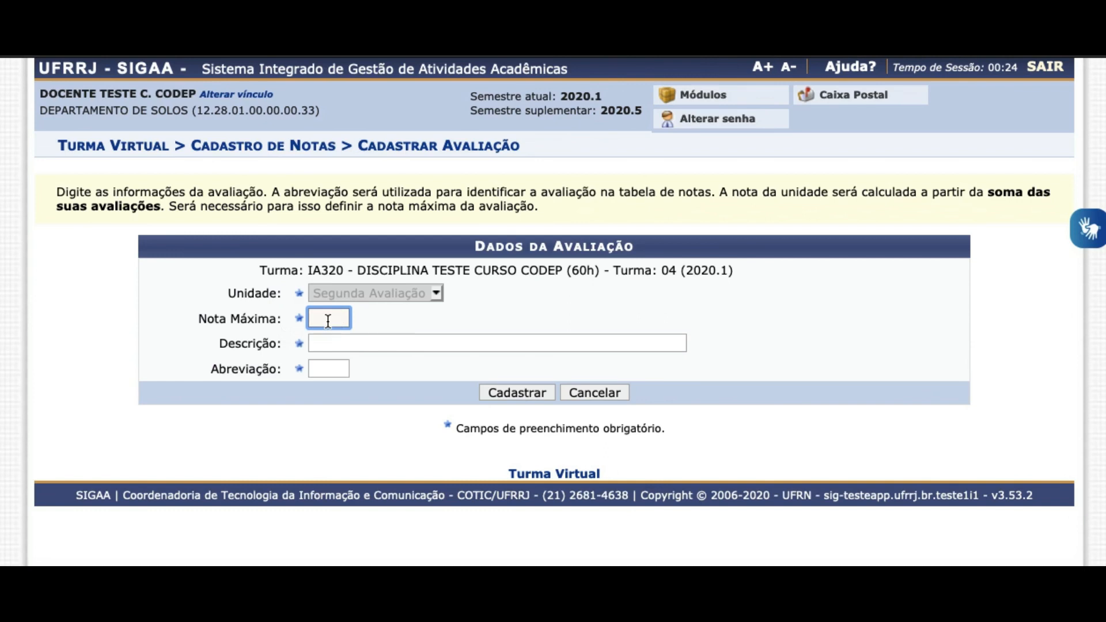
pyautogui.write('6')
pyautogui.press('Tab')
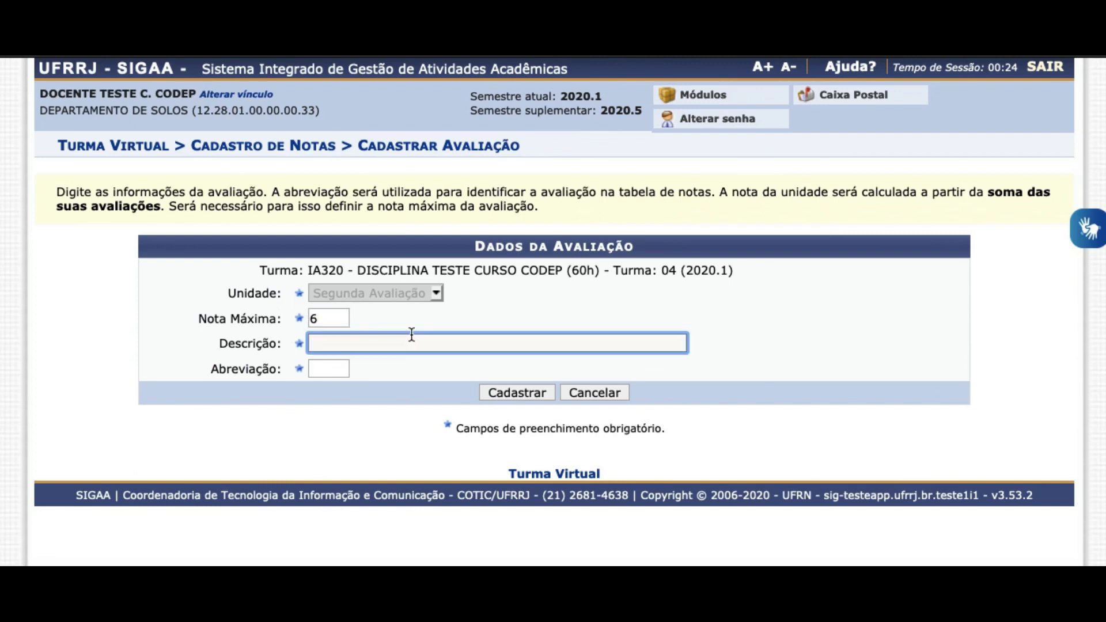
pyautogui.click(326, 346)
pyautogui.write('TAREFA 2')
pyautogui.click(328, 370)
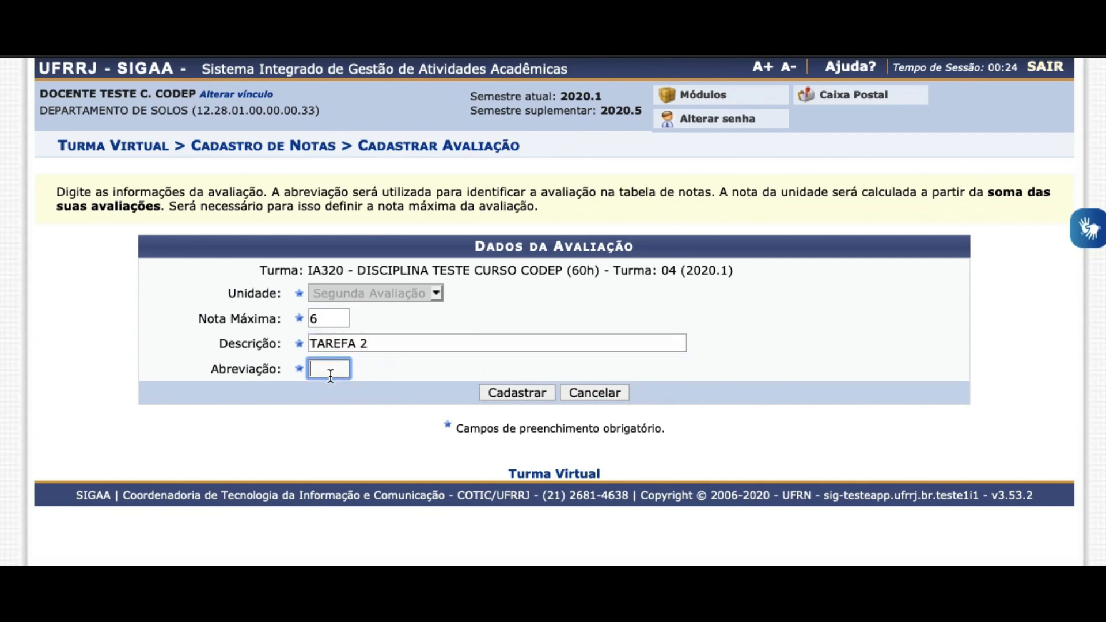
pyautogui.write('T2')
pyautogui.click(517, 392)
# - Register another assessment for Segunda Avaliação with maximum grade 4, description PROVA 2 and abbreviation P2
pyautogui.scroll(-1, 572, 375)
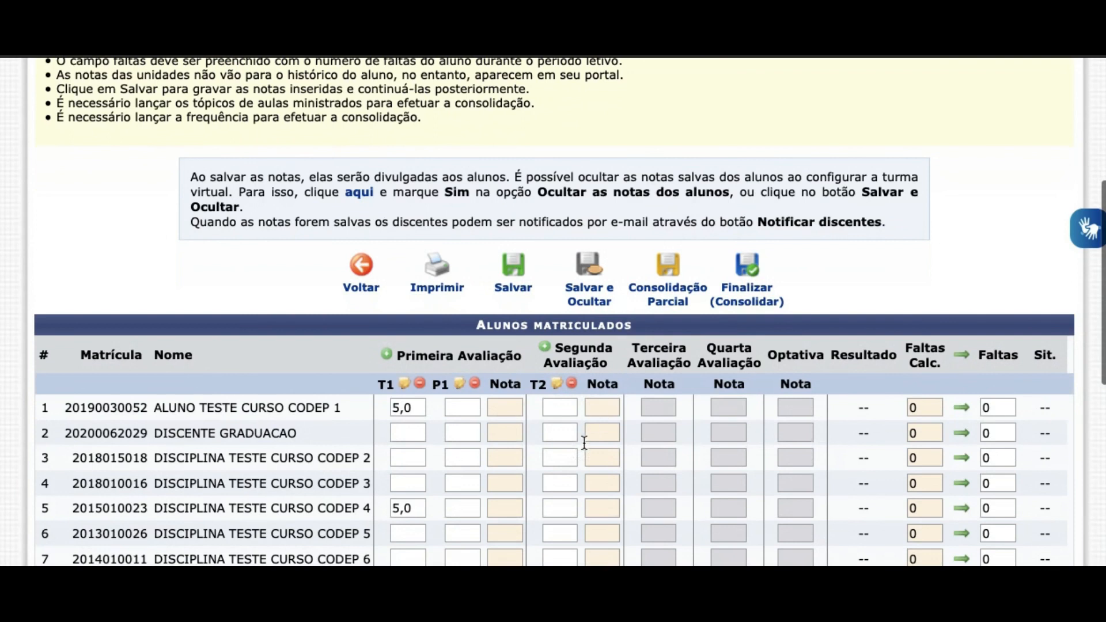
pyautogui.click(547, 346)
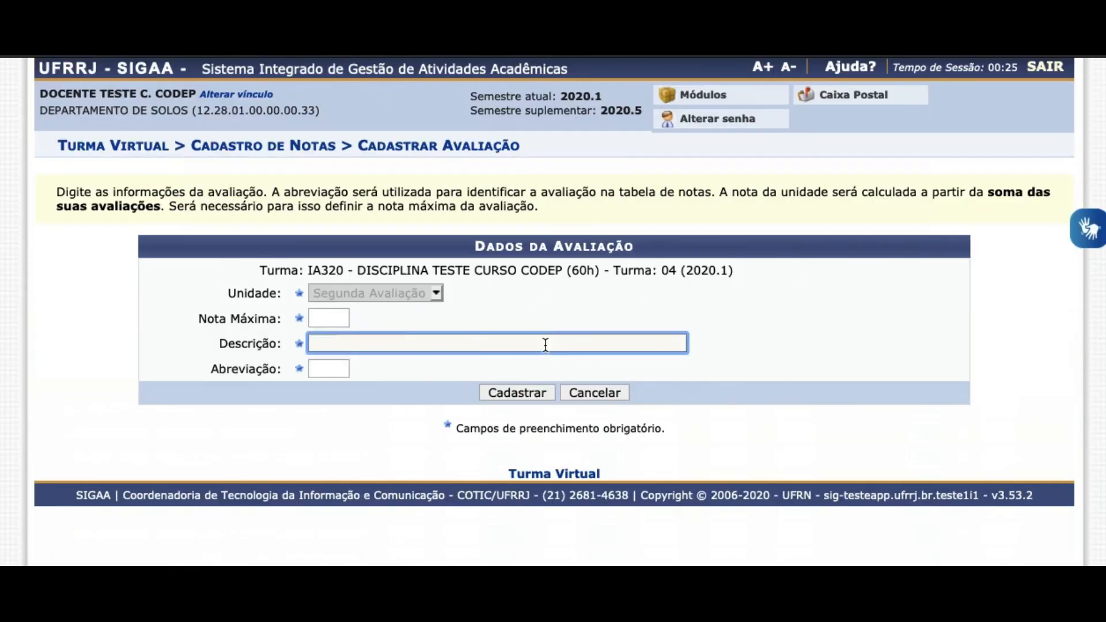
pyautogui.hotkey('shift', 'Tab')
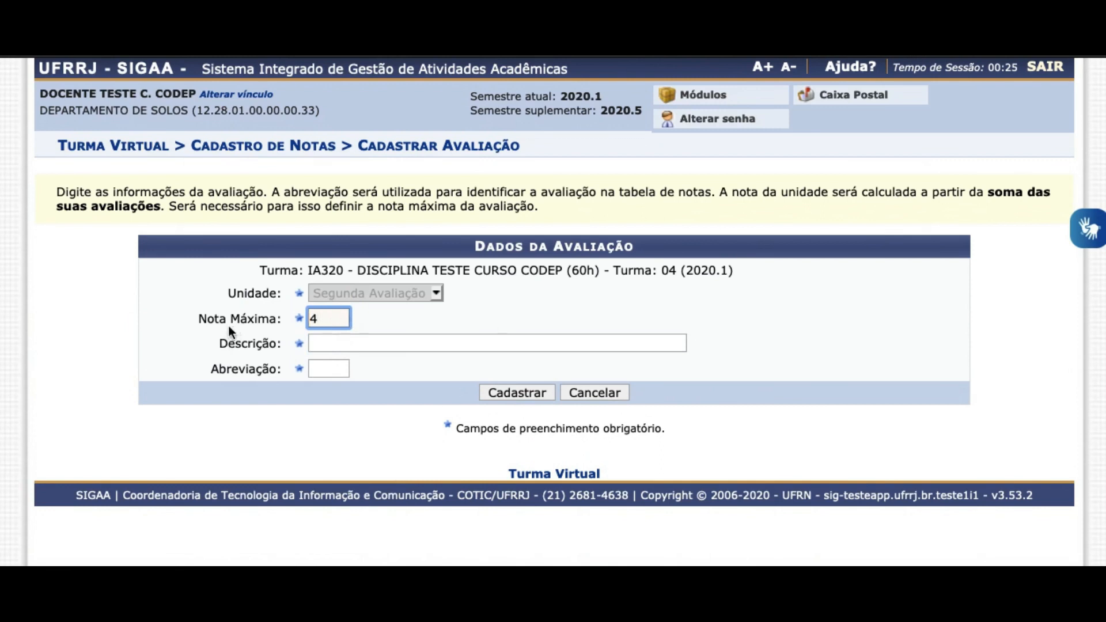
pyautogui.click(325, 344)
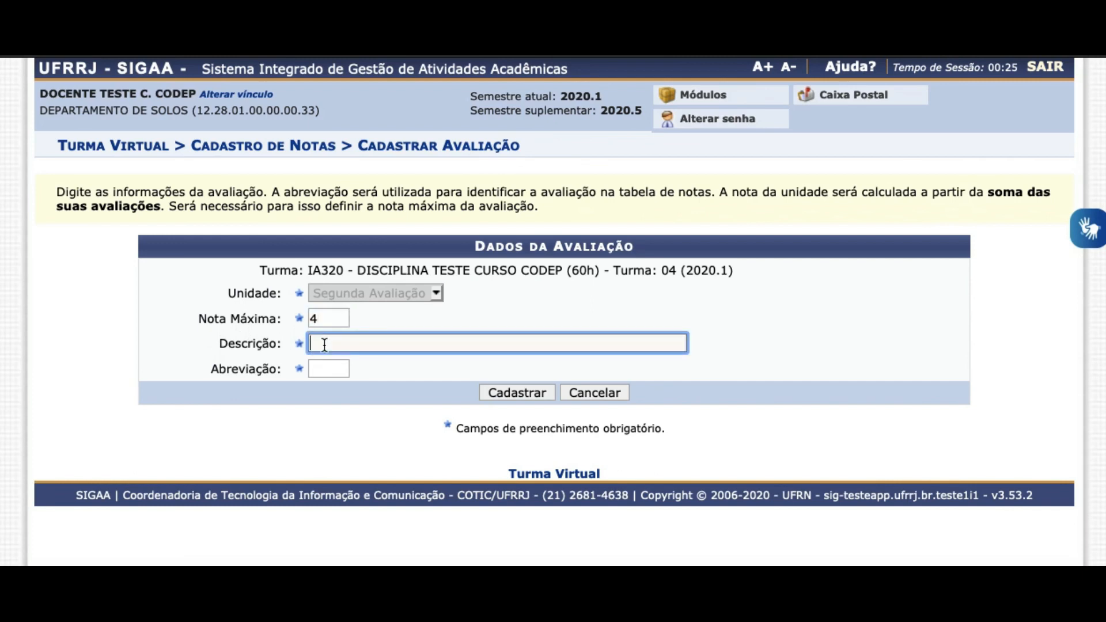
pyautogui.write('PROVA 2')
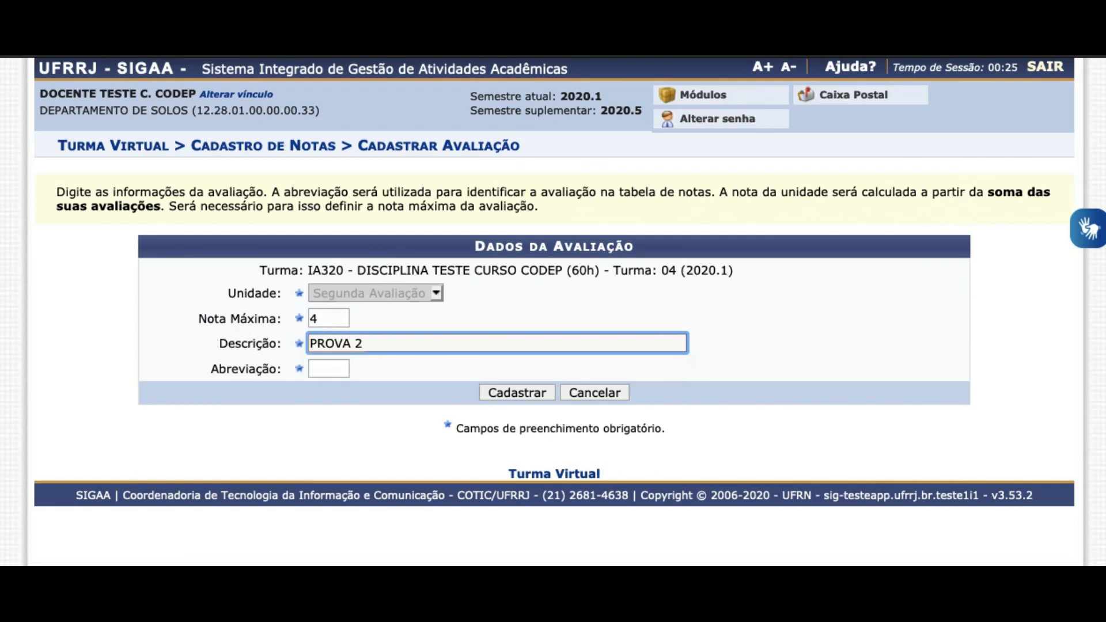
pyautogui.click(325, 367)
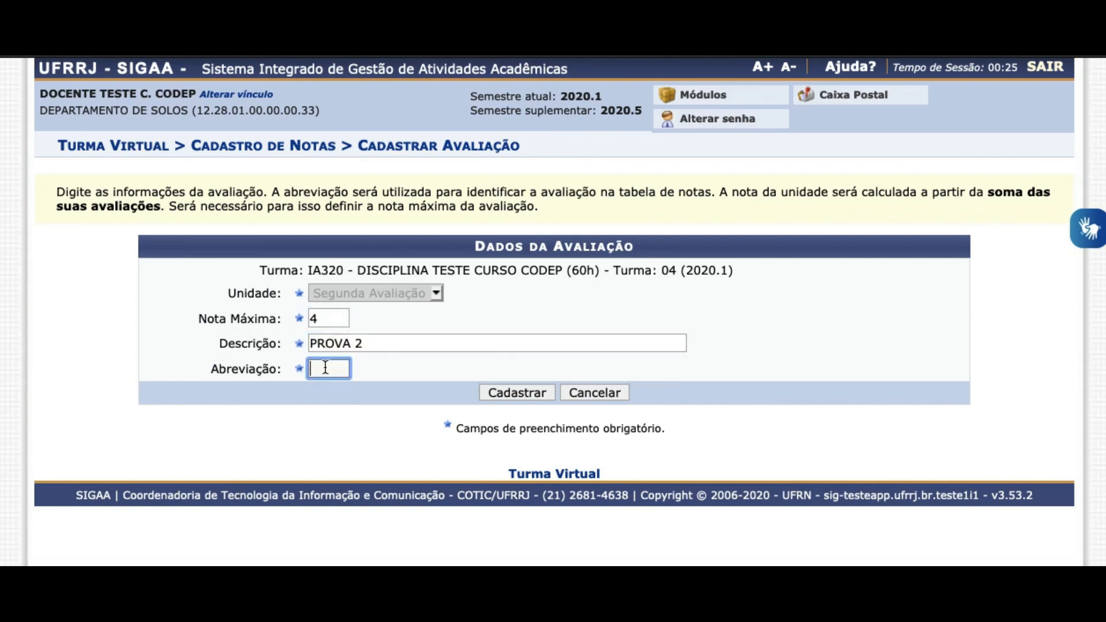
pyautogui.write('P2')
pyautogui.click(522, 396)
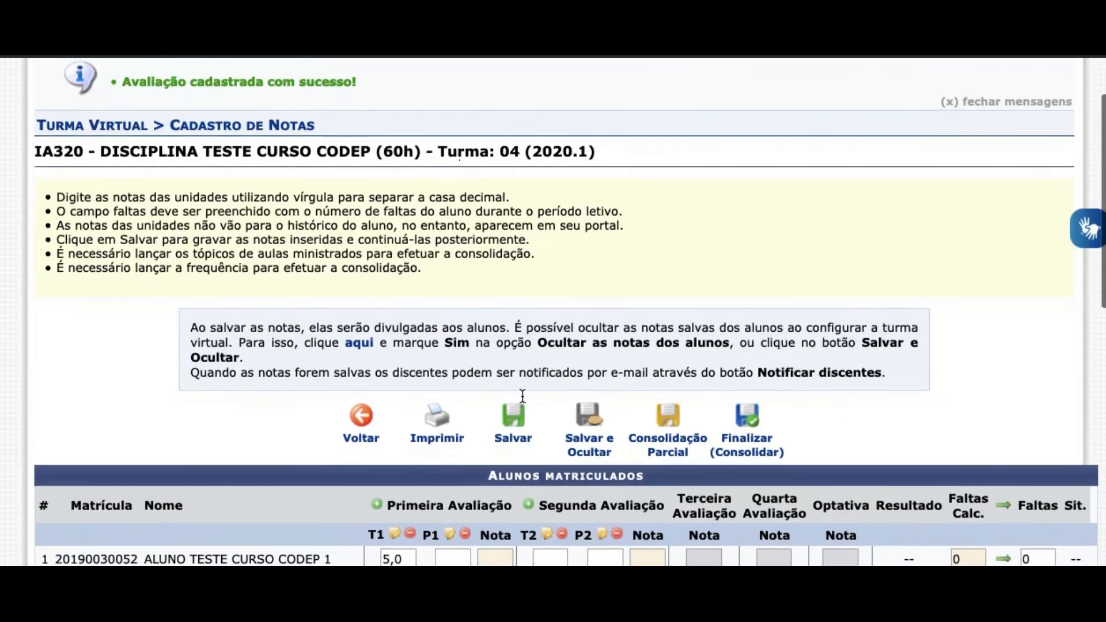
# - Enter the first student's grades: 8 for P1, 6 for T2 and 2 for P2
pyautogui.scroll(-5, 522, 397)
pyautogui.scroll(-2, 520, 394)
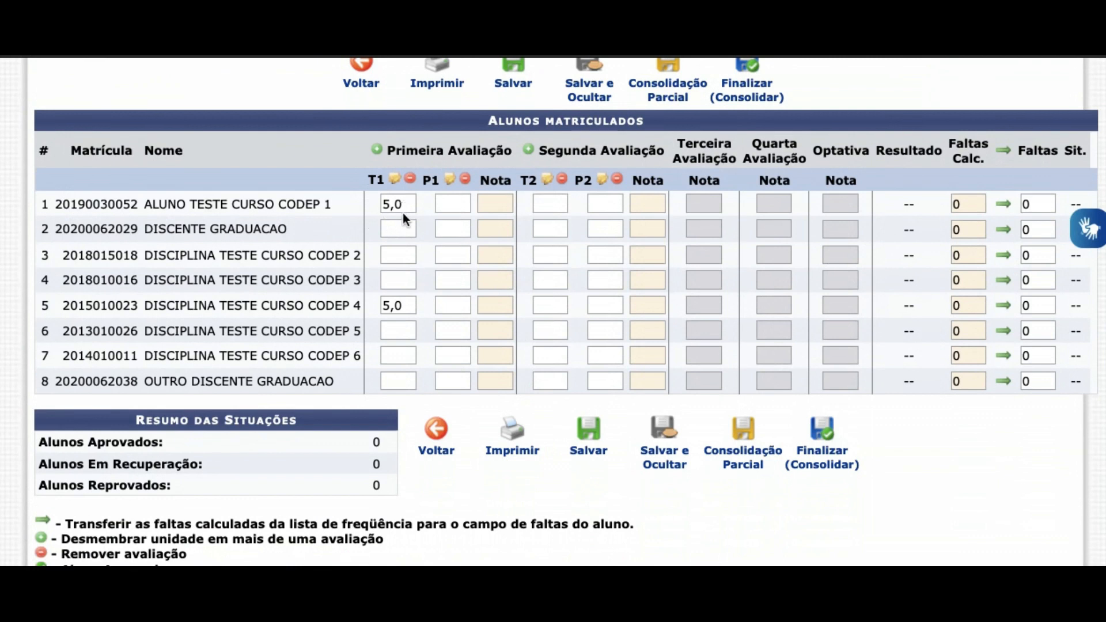
pyautogui.click(454, 202)
pyautogui.write('8')
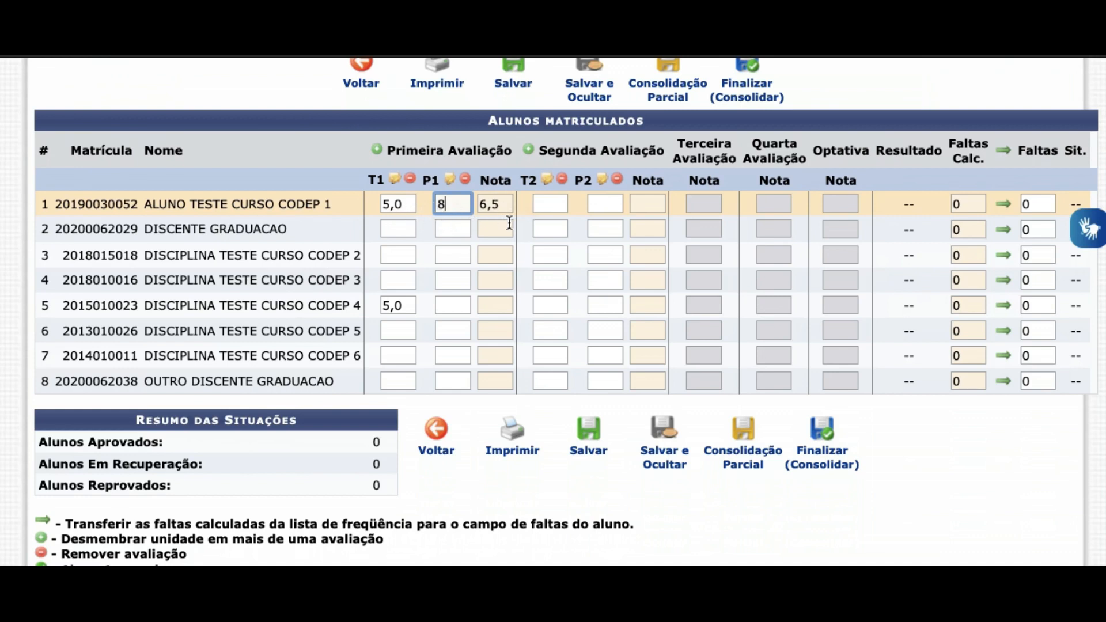
pyautogui.click(541, 200)
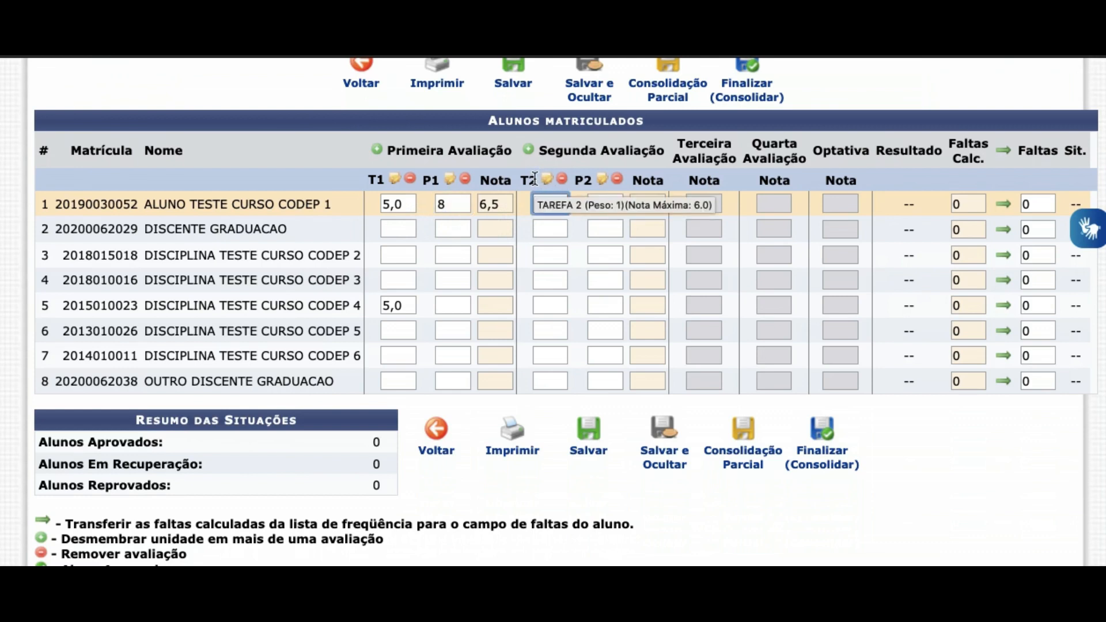
pyautogui.write('6')
pyautogui.click(608, 205)
pyautogui.write('2')
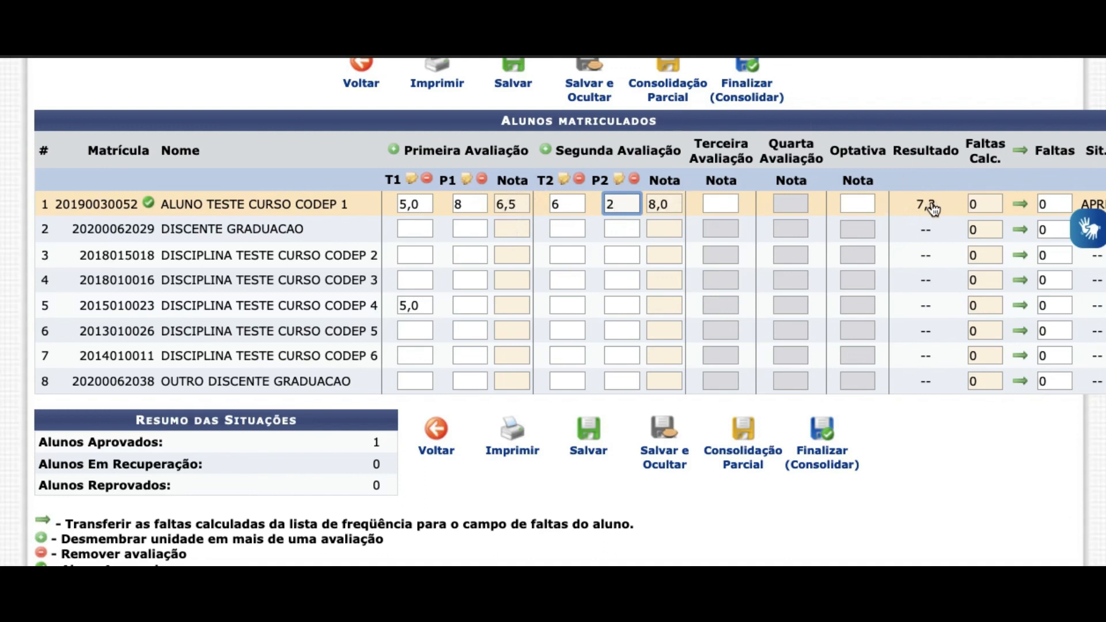
# - Enter 7 as the first student's Optativa grade
pyautogui.click(870, 205)
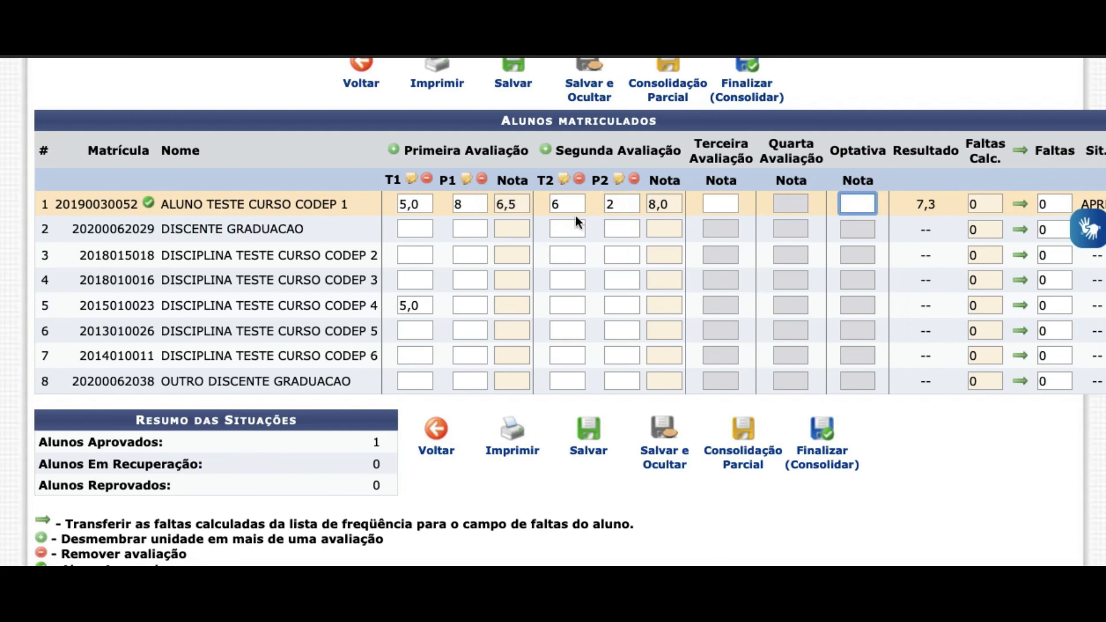
pyautogui.write('5')
pyautogui.press('BackSpace')
pyautogui.write('7')
pyautogui.click(1052, 422)
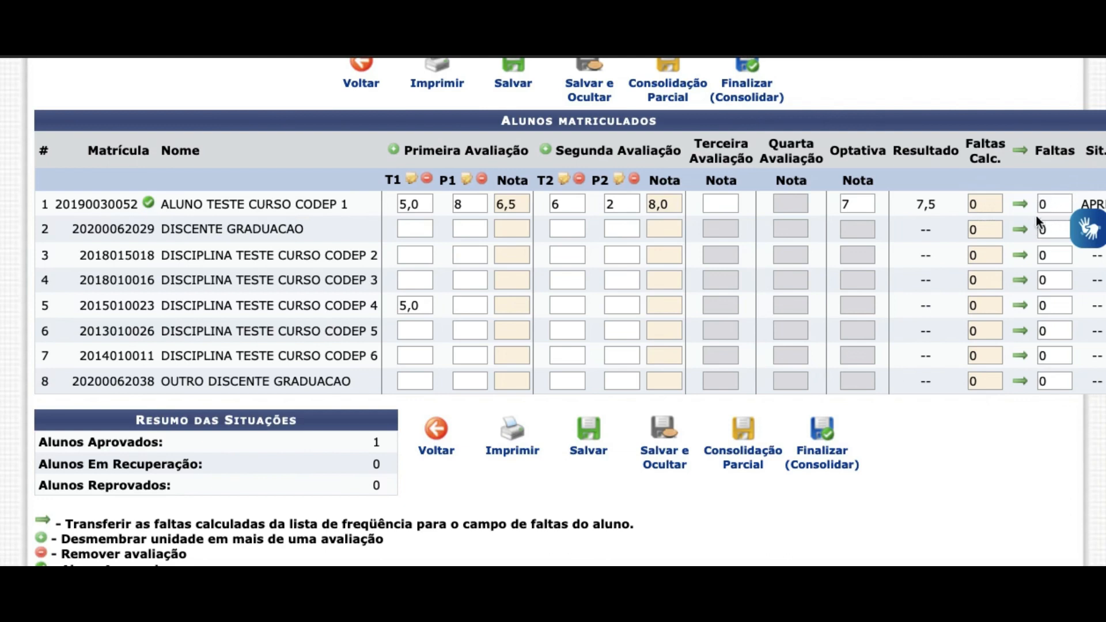
# - Set the first student's absences (Faltas) to 30
pyautogui.hscroll(1, 1045, 199)
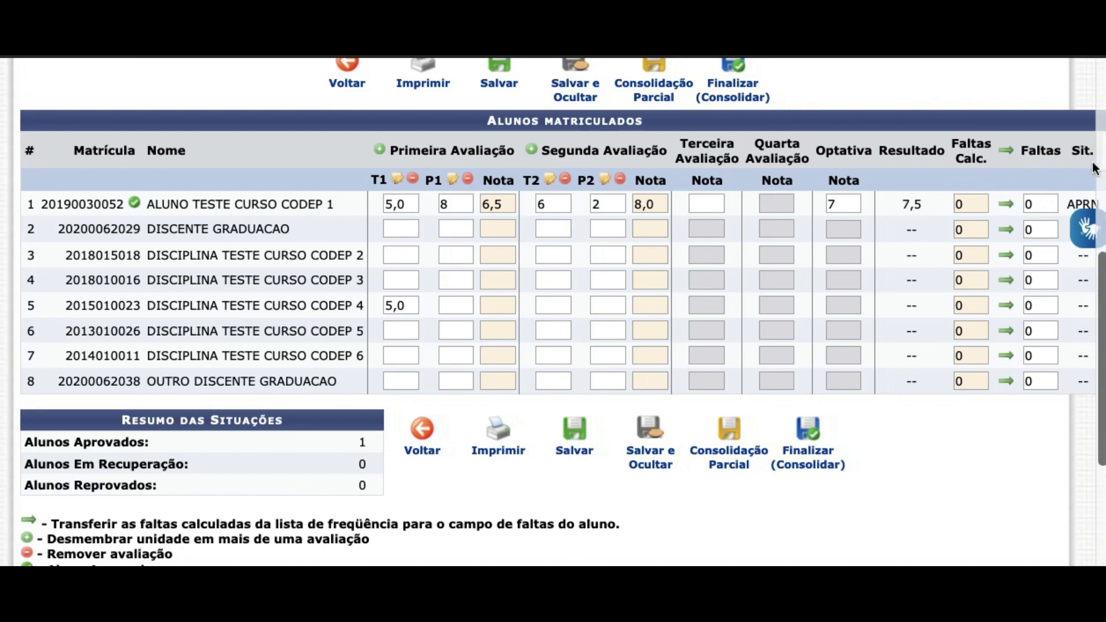
pyautogui.scroll(-2, 1058, 194)
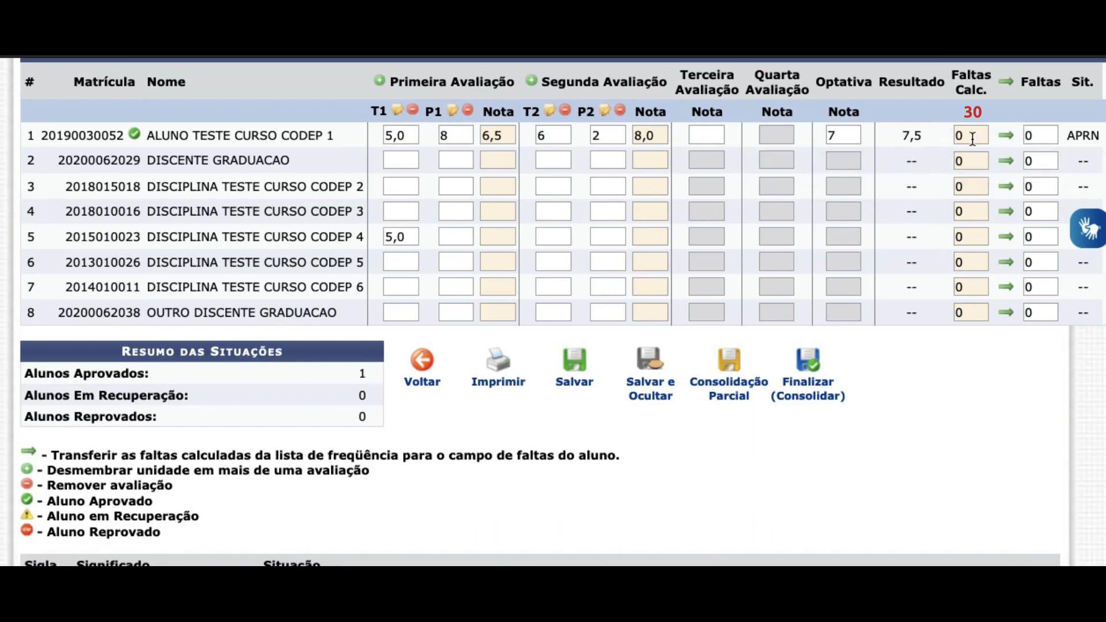
pyautogui.click(1037, 136)
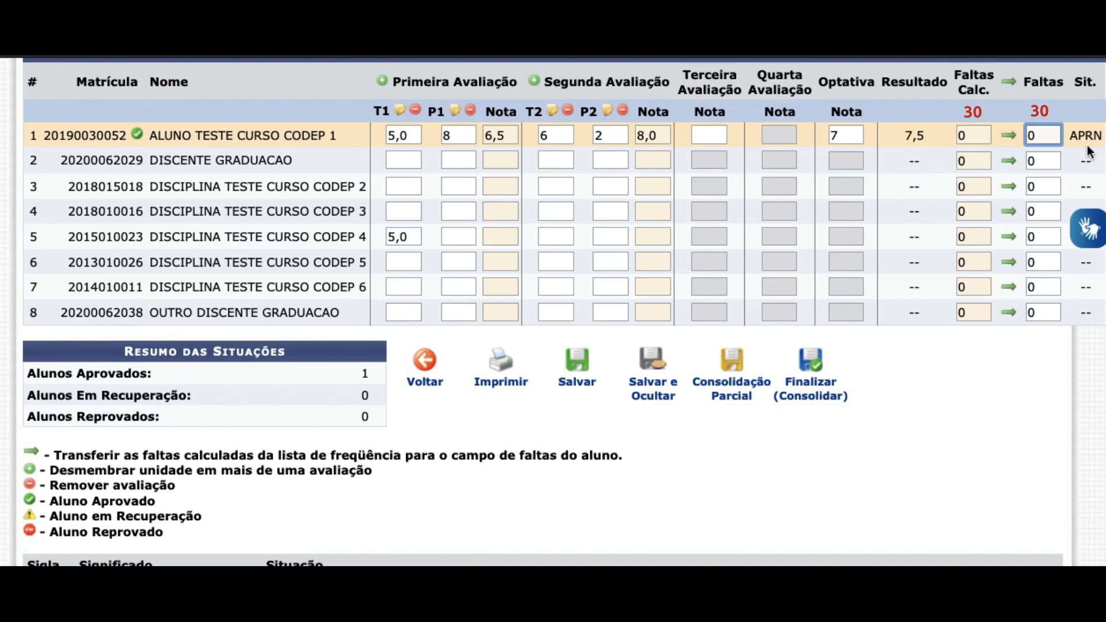
pyautogui.click(1051, 137)
pyautogui.doubleClick(1050, 137)
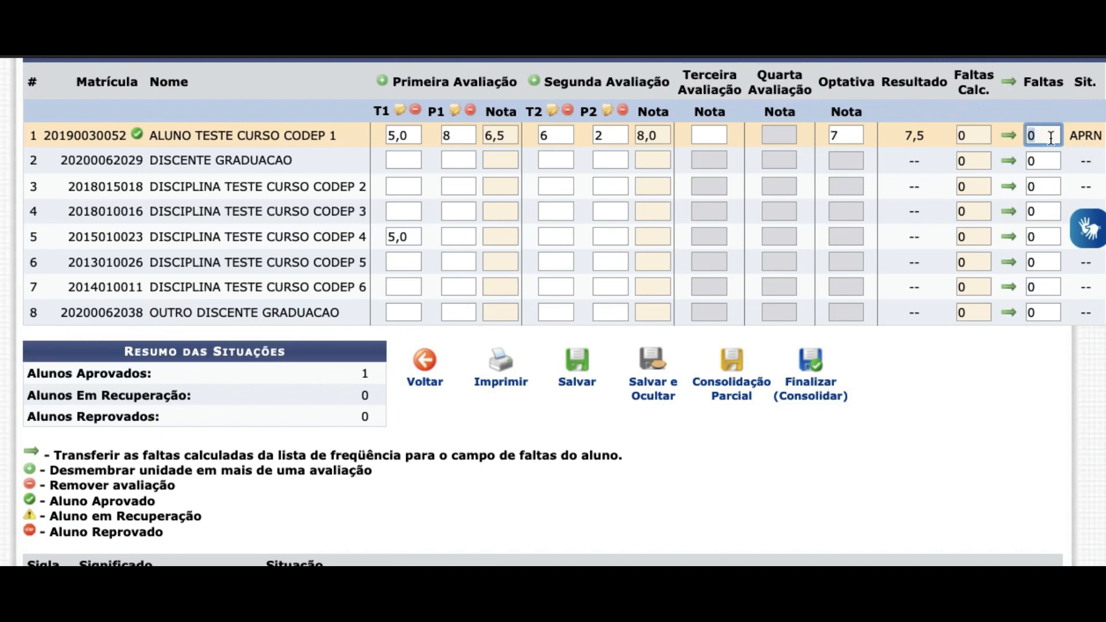
pyautogui.write('30')
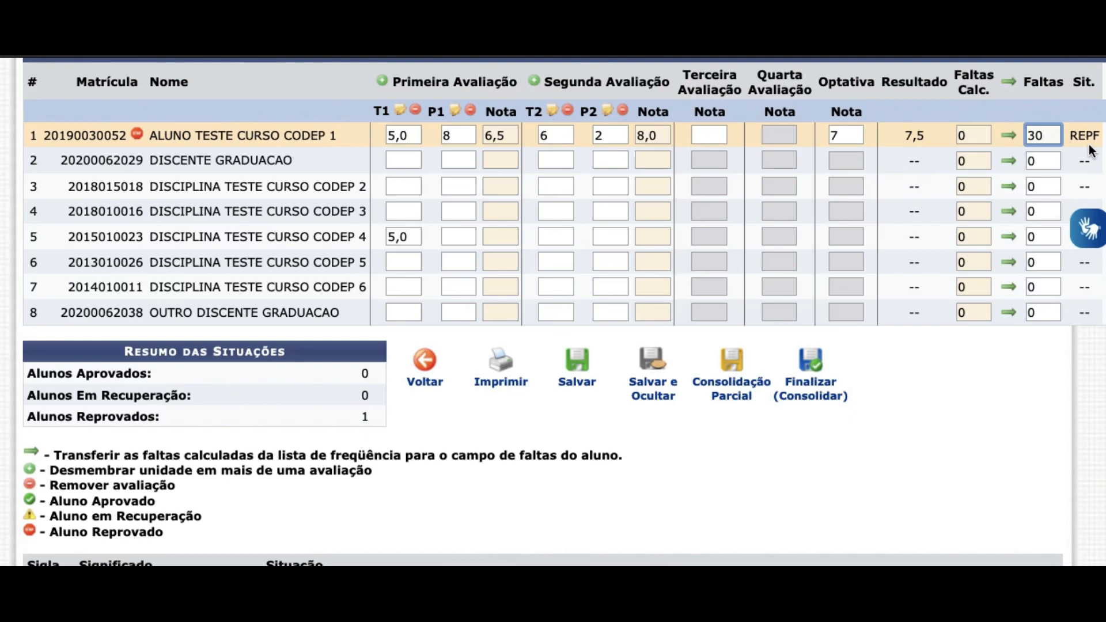
# - Set the first student's absences (Faltas) to 15 and save the grade sheet
pyautogui.press('BackSpace')
pyautogui.press('BackSpace')
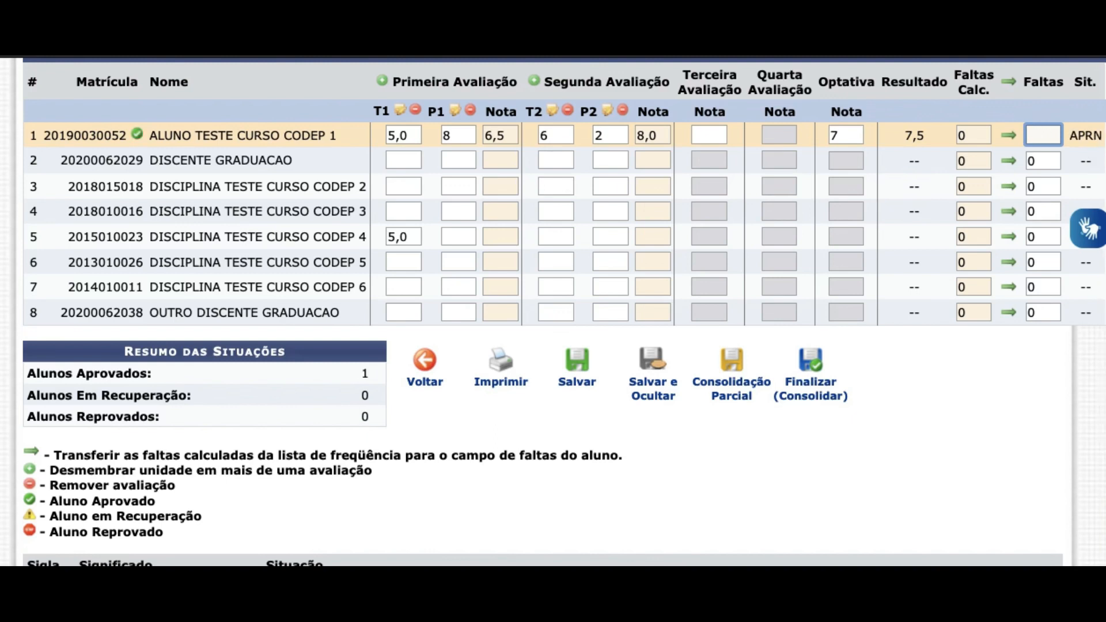
pyautogui.write('15')
pyautogui.click(579, 364)
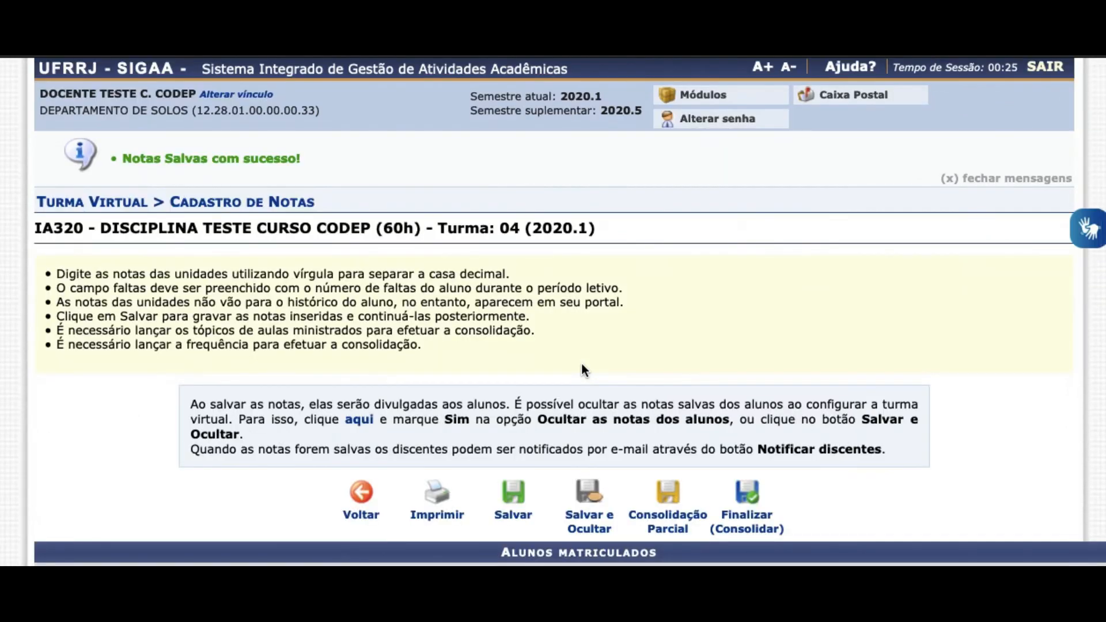
# - Enter 0 for both P1 and T1 of the third student in the grade table
pyautogui.scroll(-5, 580, 361)
pyautogui.scroll(-6, 582, 364)
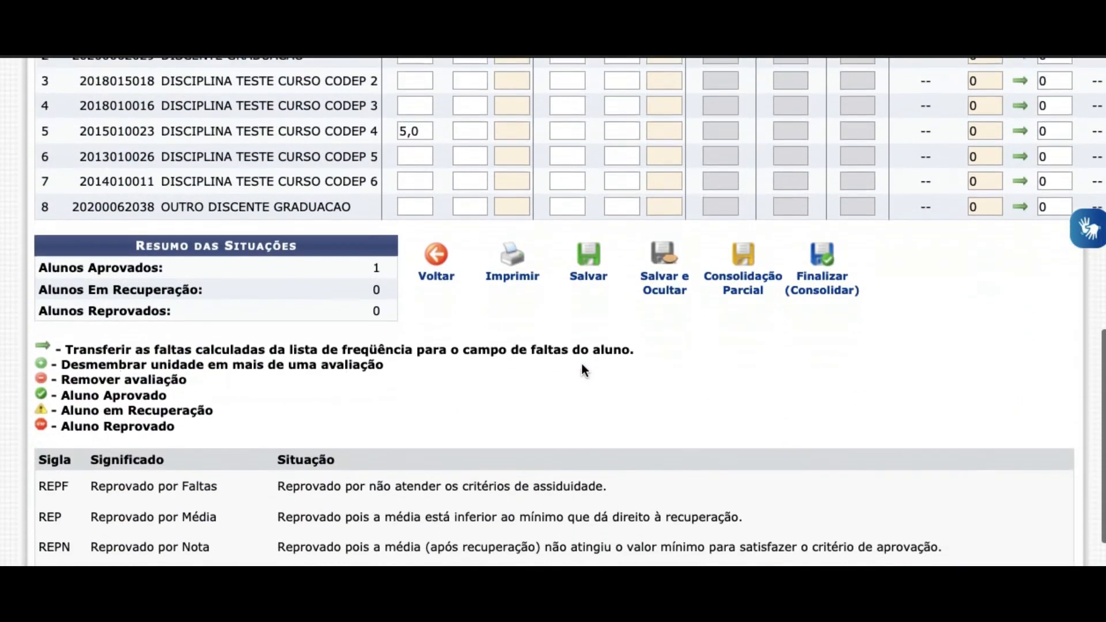
pyautogui.scroll(3, 582, 362)
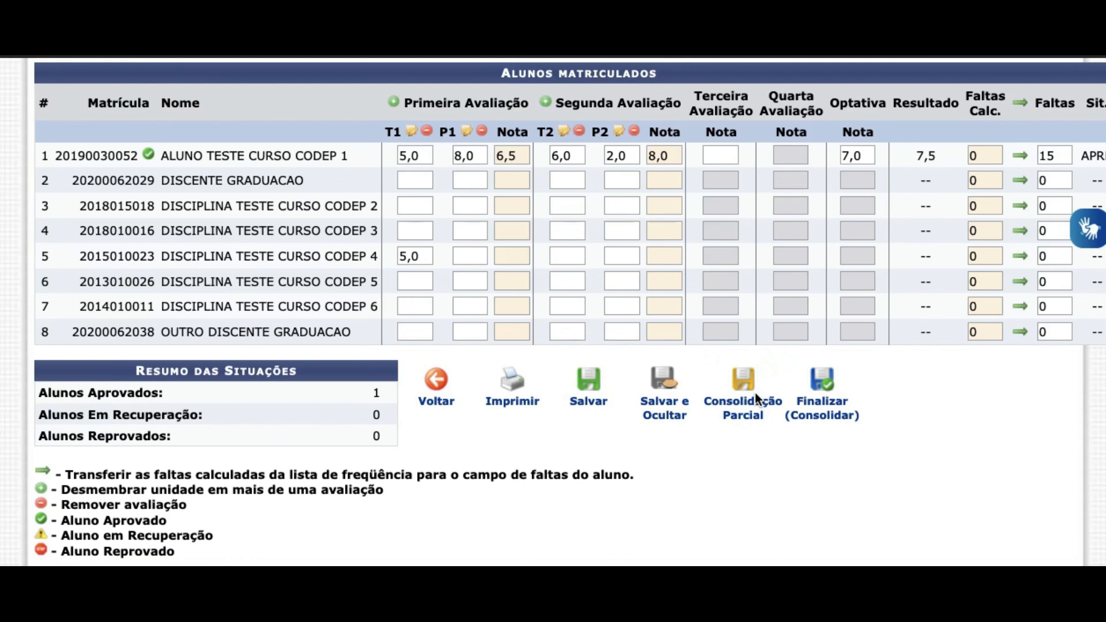
pyautogui.hscroll(1, 945, 192)
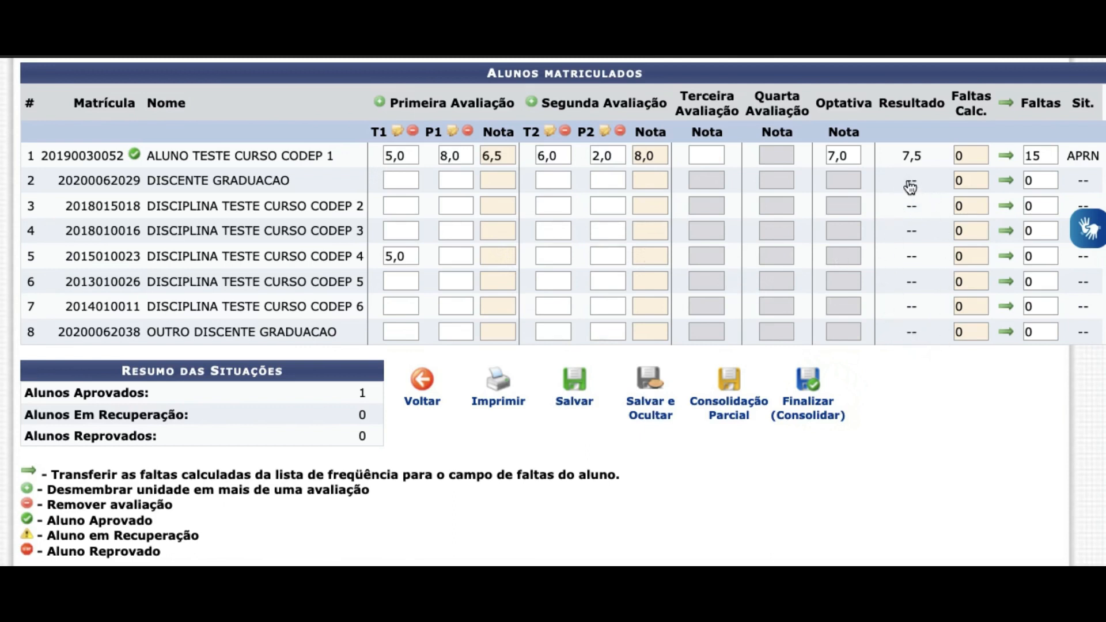
pyautogui.click(464, 206)
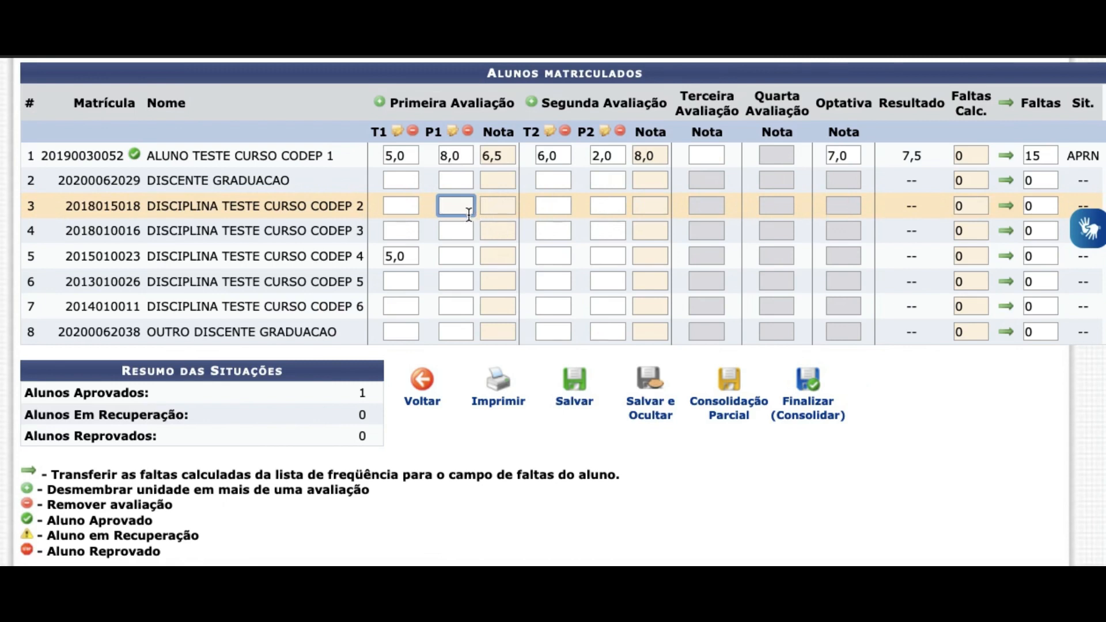
pyautogui.write('0')
pyautogui.hotkey('shift', 'Tab')
pyautogui.write('0')
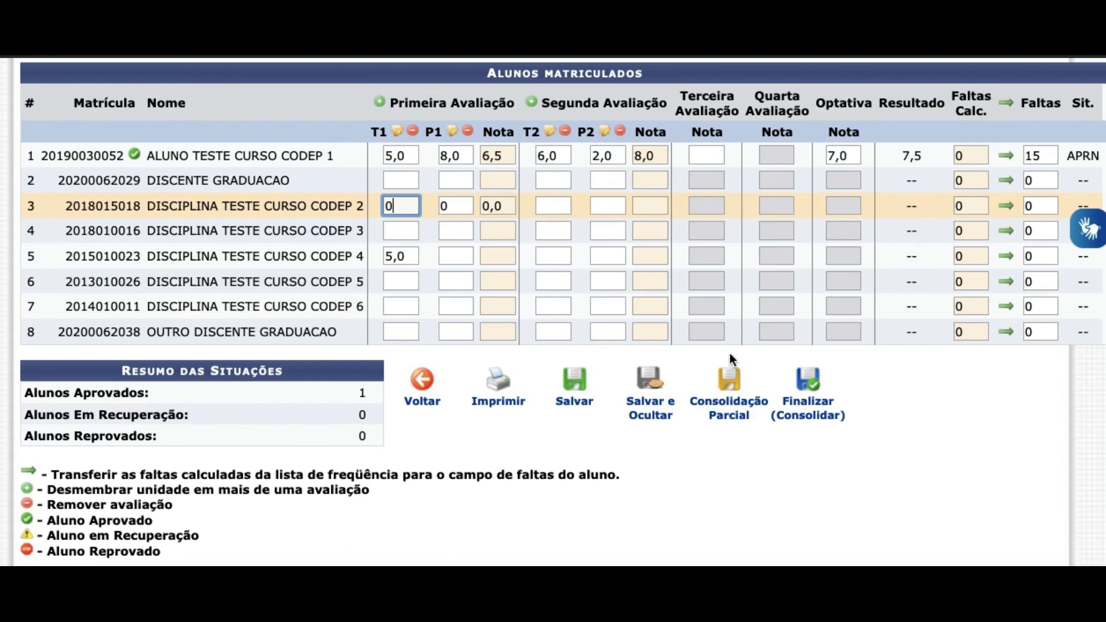
# - Log out of the teacher account and open the public SIGAA portal at sigaa/public
pyautogui.scroll(1, 887, 333)
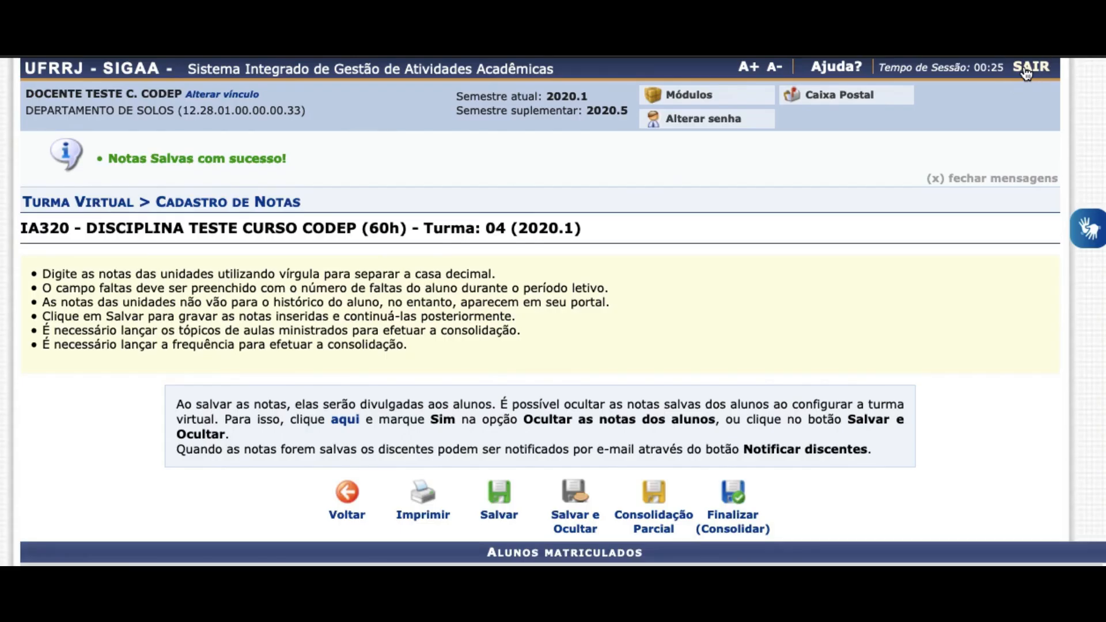
pyautogui.click(1027, 68)
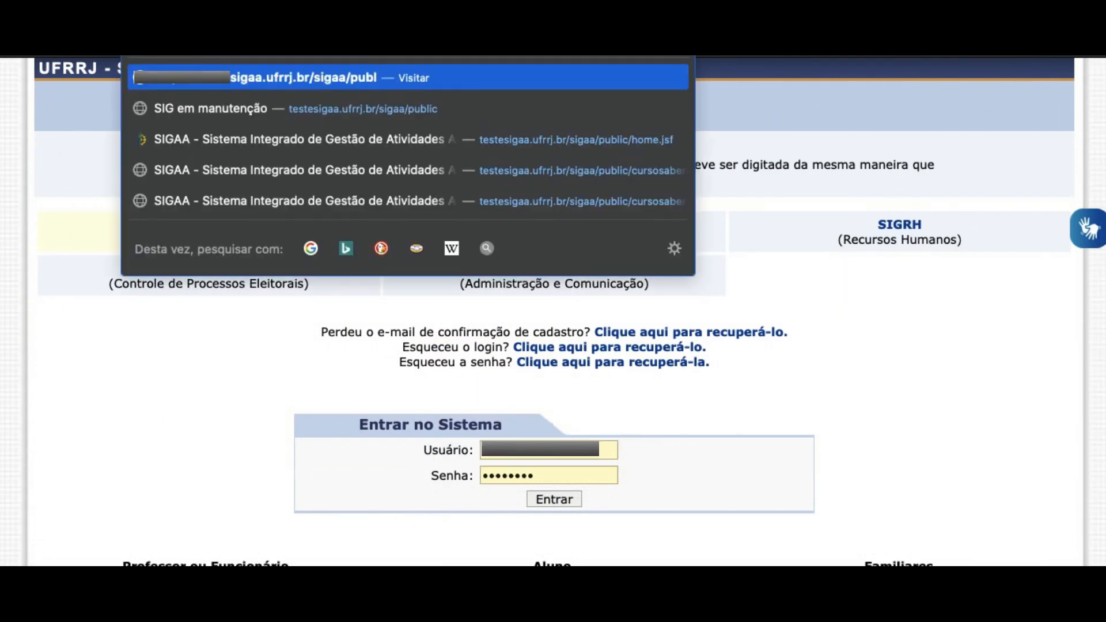
pyautogui.write('ic')
pyautogui.press('Return')
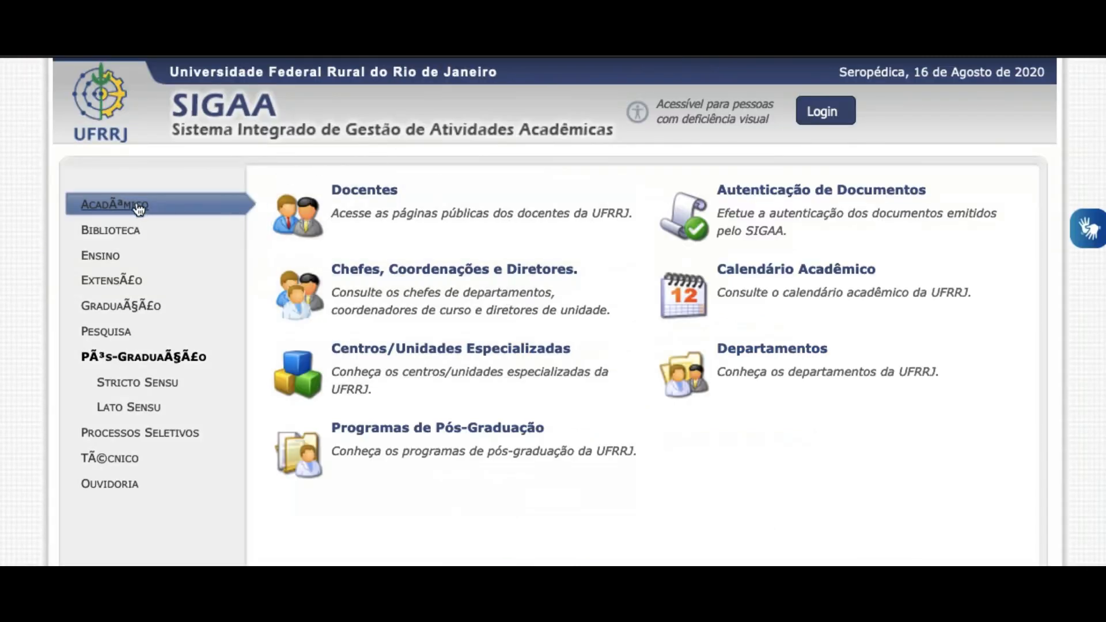
# - Under Ensino, find DISCIPLINA TESTE CURSO CODEP among the Cursos Abertos / Comunidades Virtuais and examine its general information and course material
pyautogui.click(118, 259)
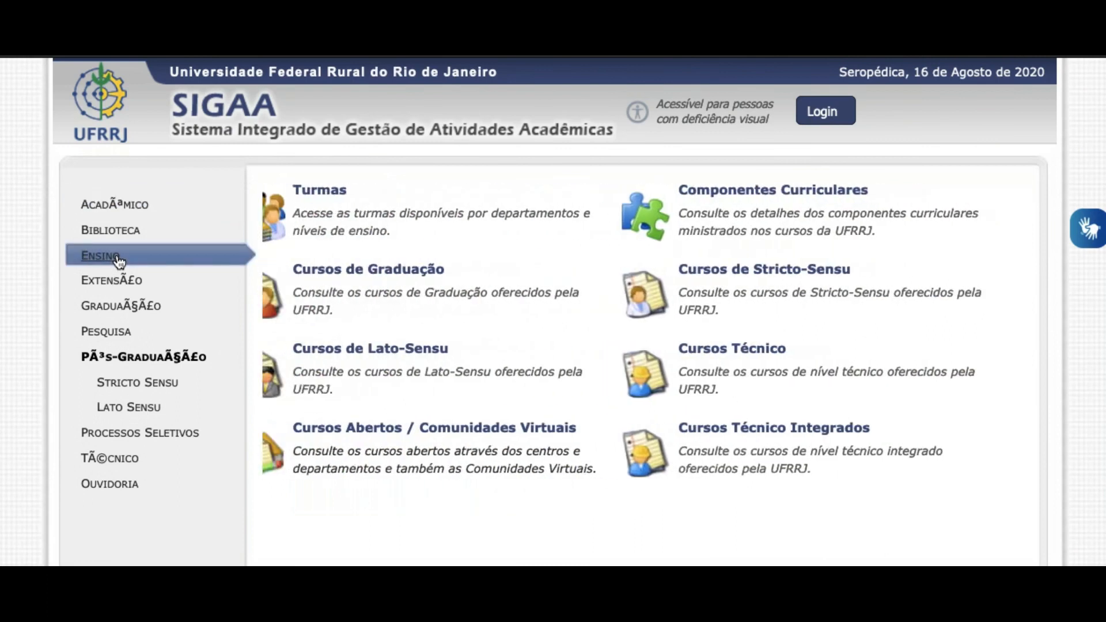
pyautogui.click(368, 430)
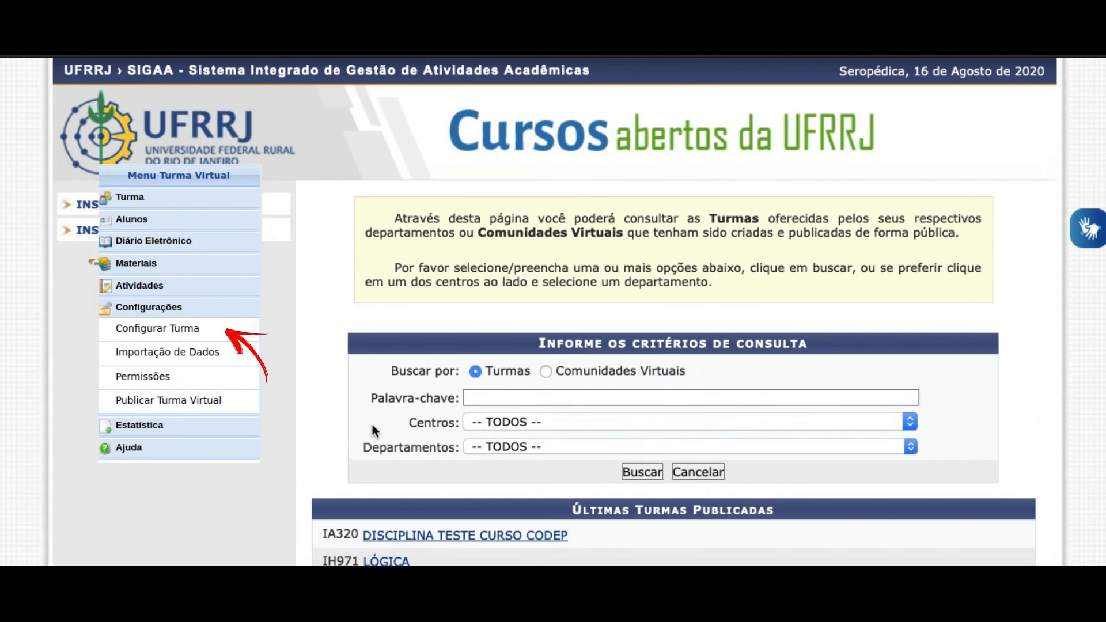
pyautogui.scroll(-3, 372, 427)
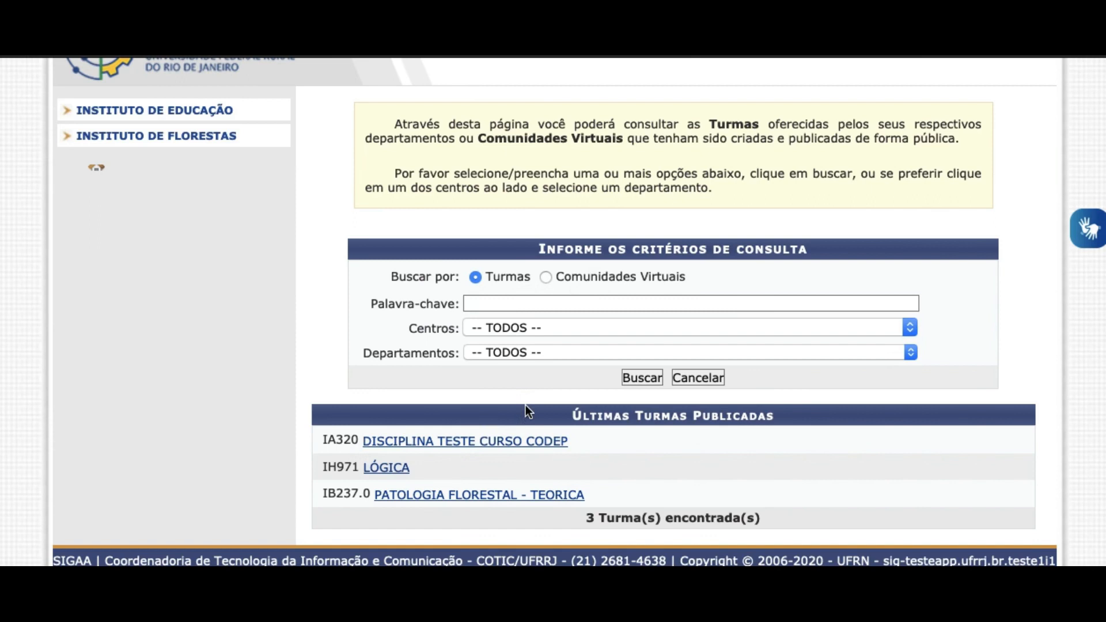
pyautogui.click(510, 442)
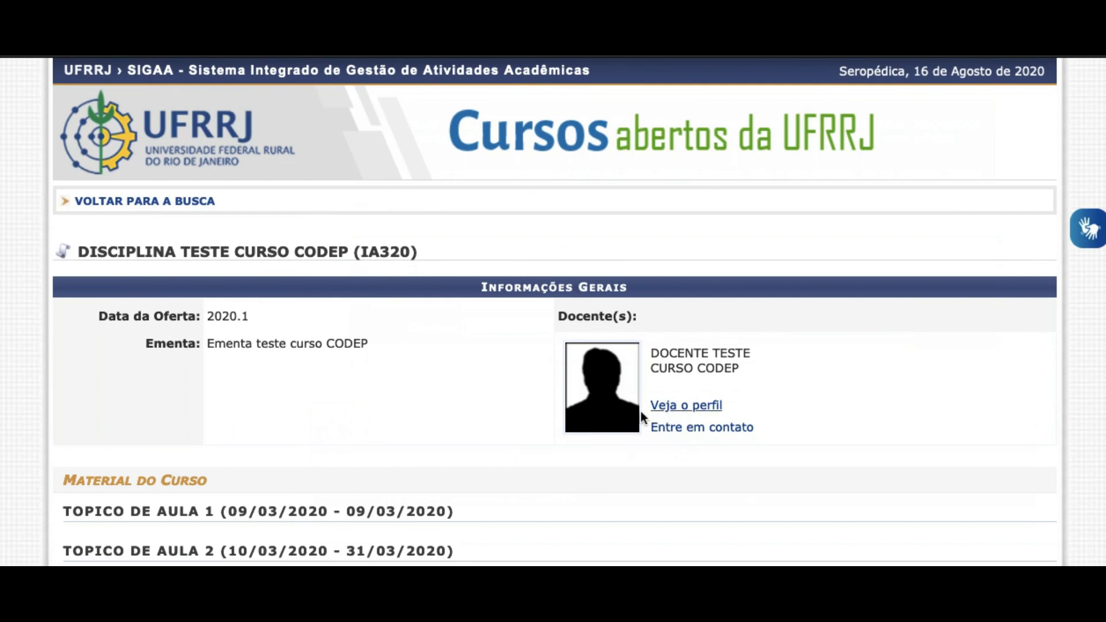
pyautogui.scroll(-3, 371, 354)
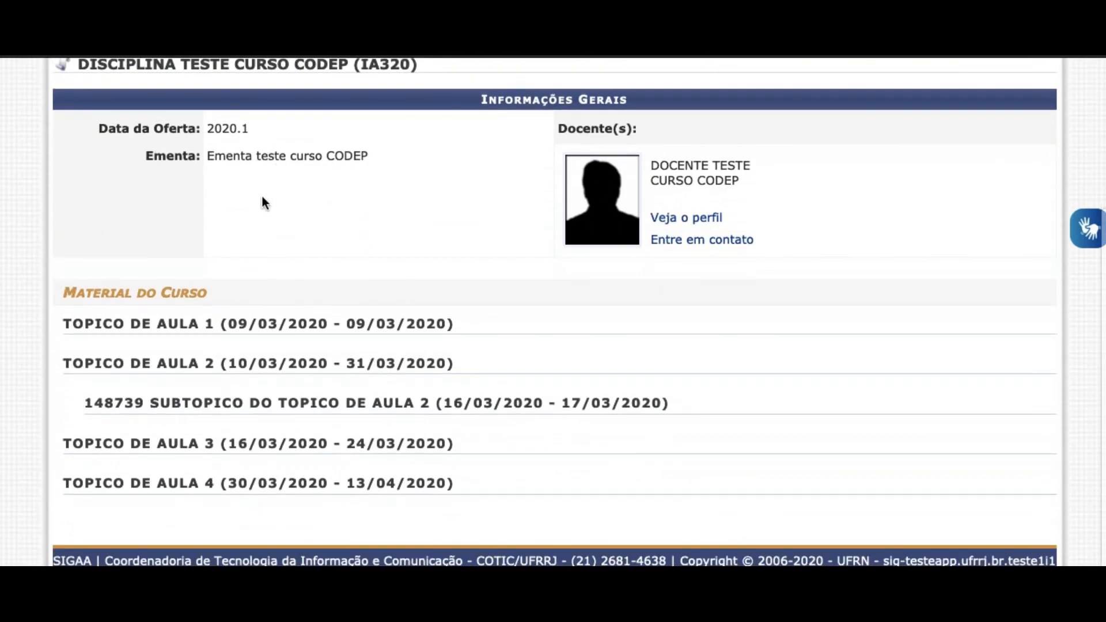